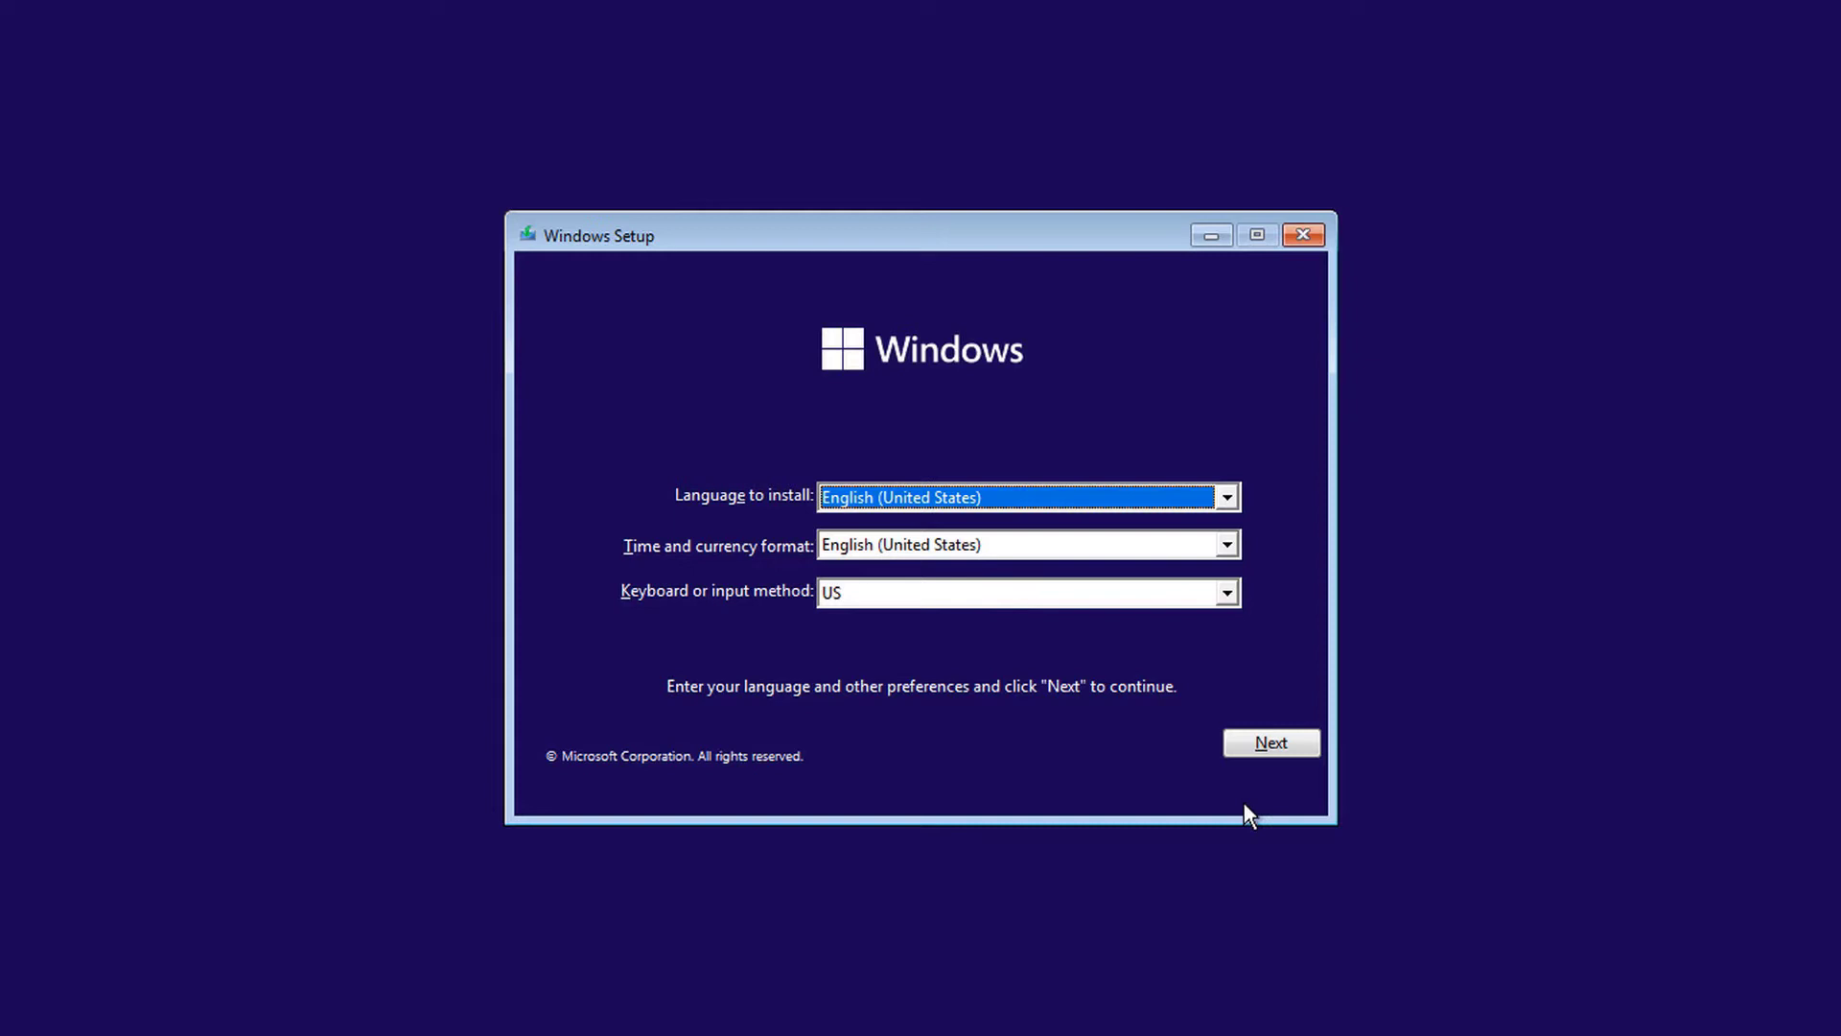
# Start installing Windows without a product key, selecting the Windows 11 Home Single Language edition.
pyautogui.click(1271, 740)
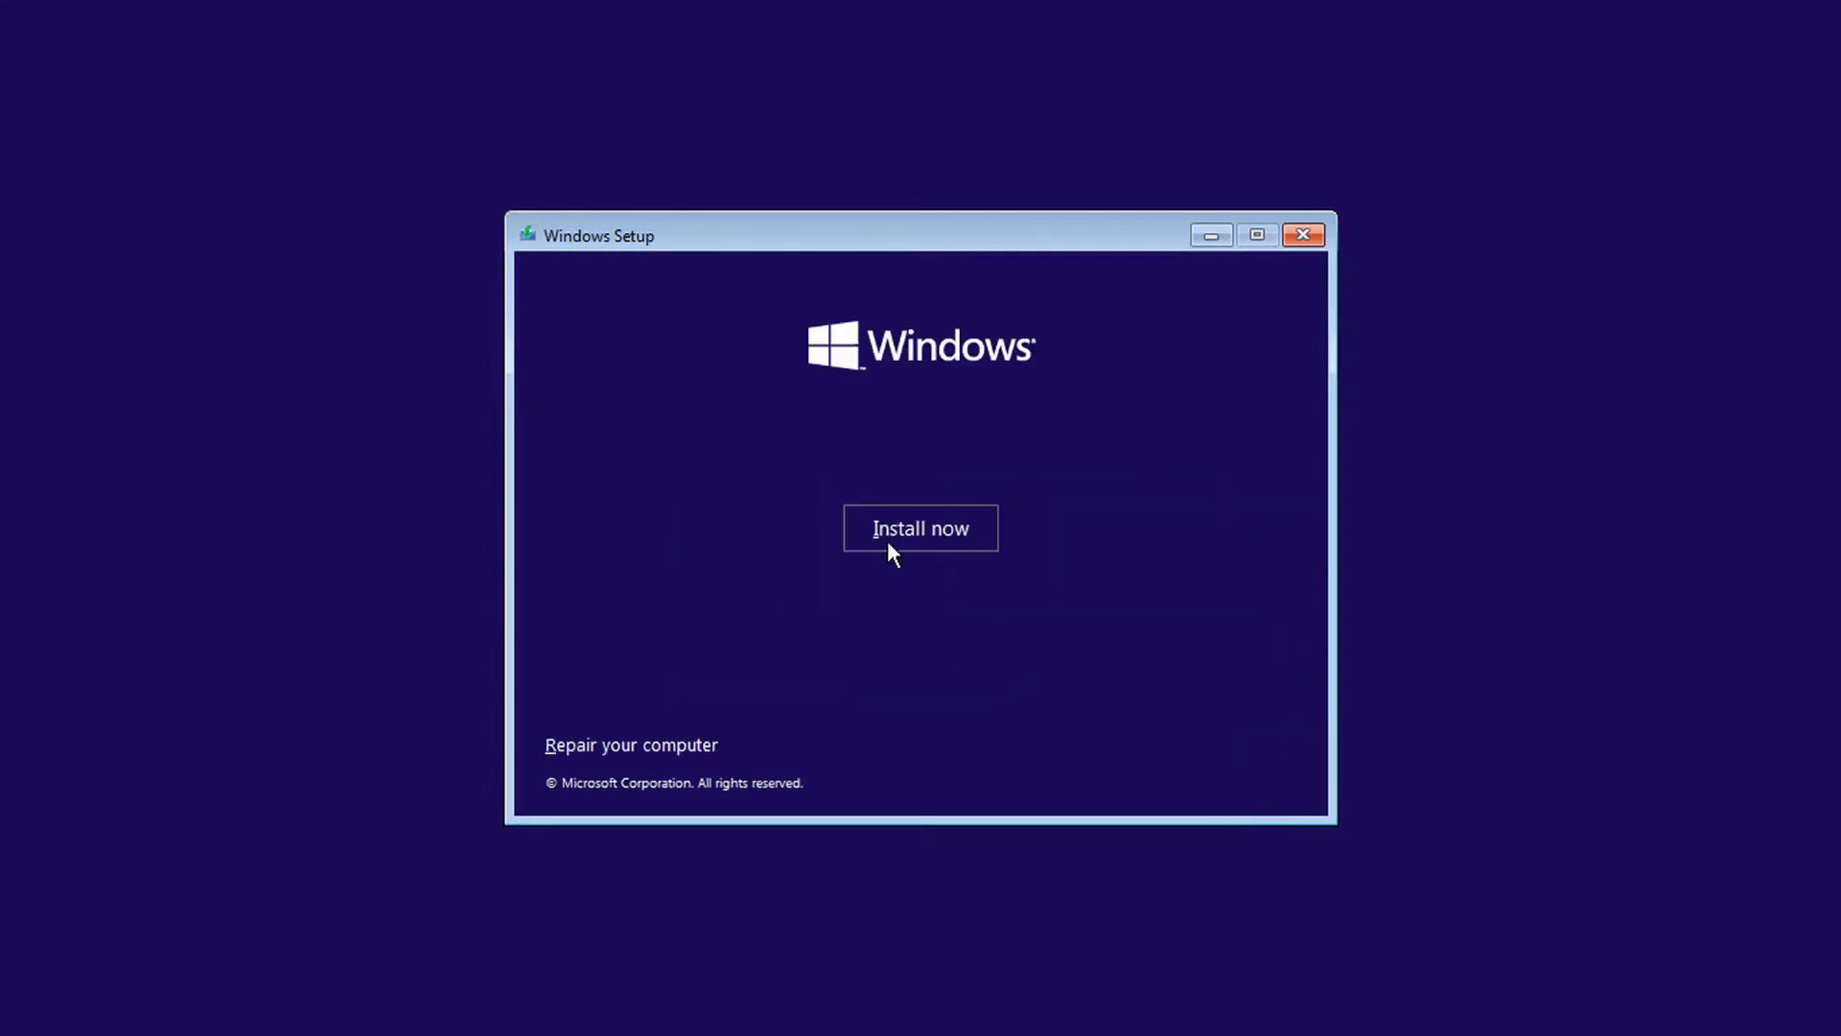
pyautogui.click(888, 541)
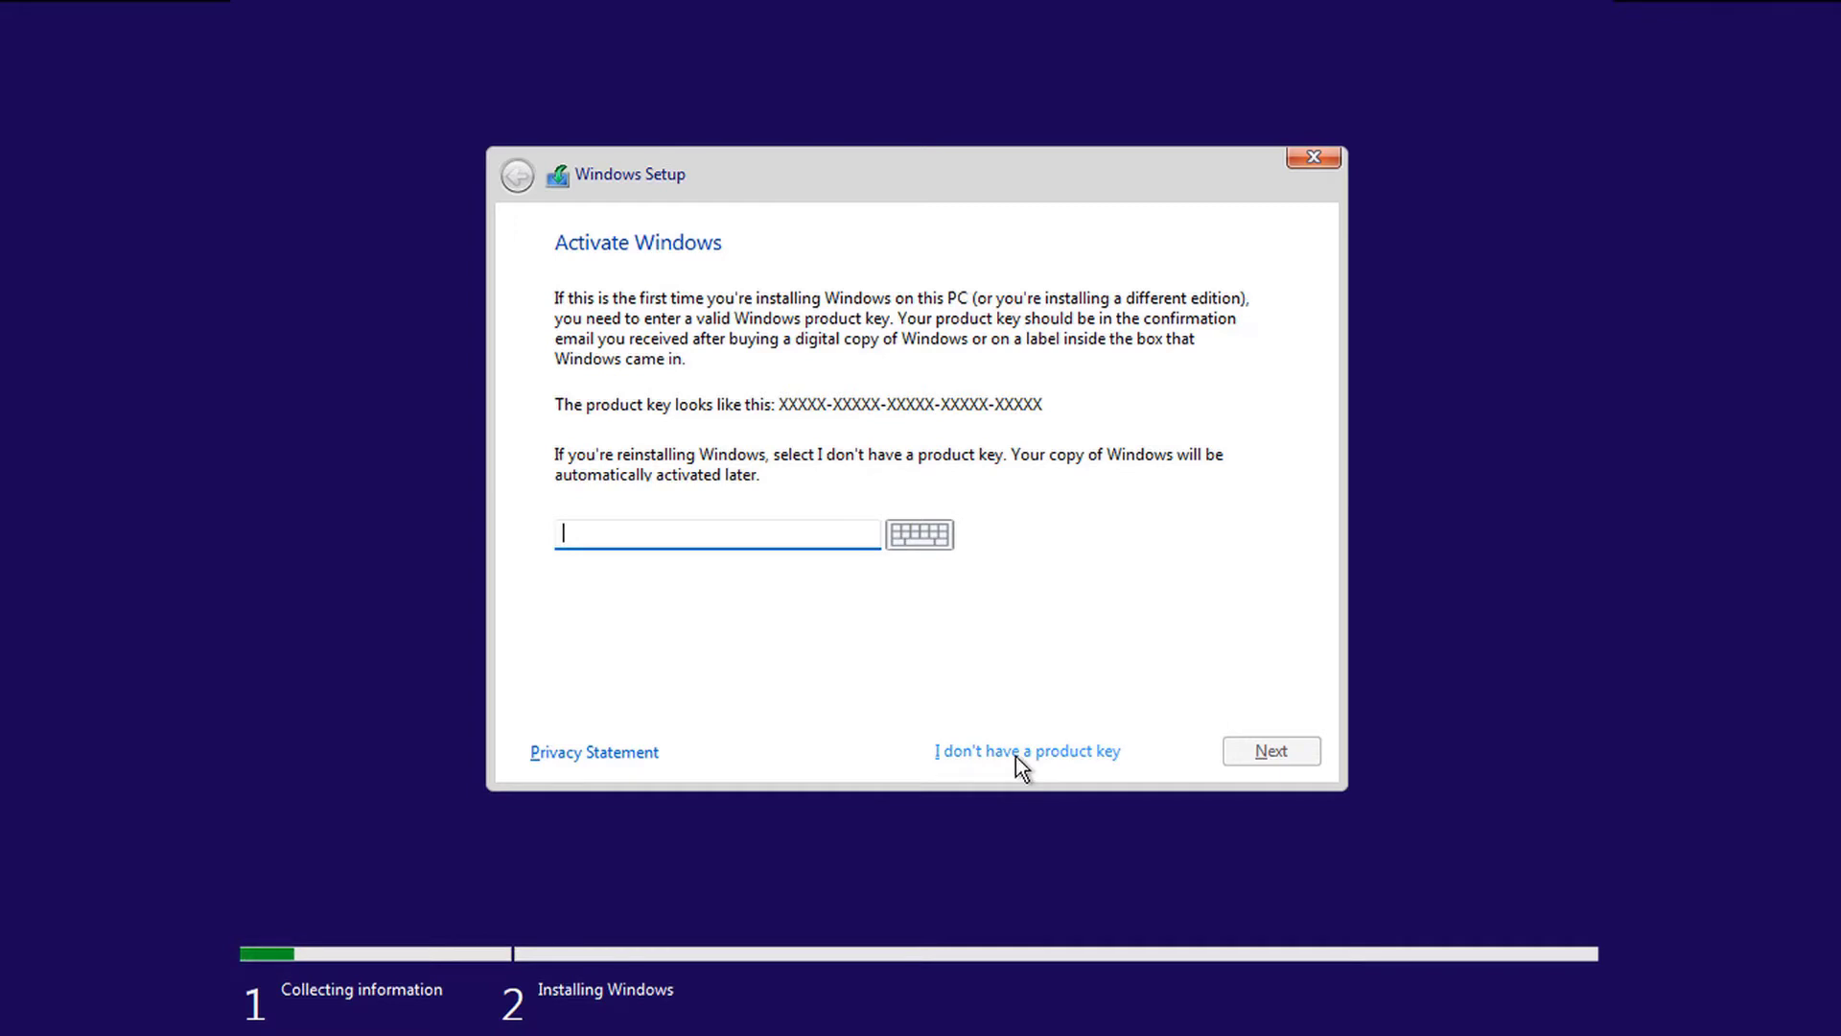
pyautogui.click(1016, 754)
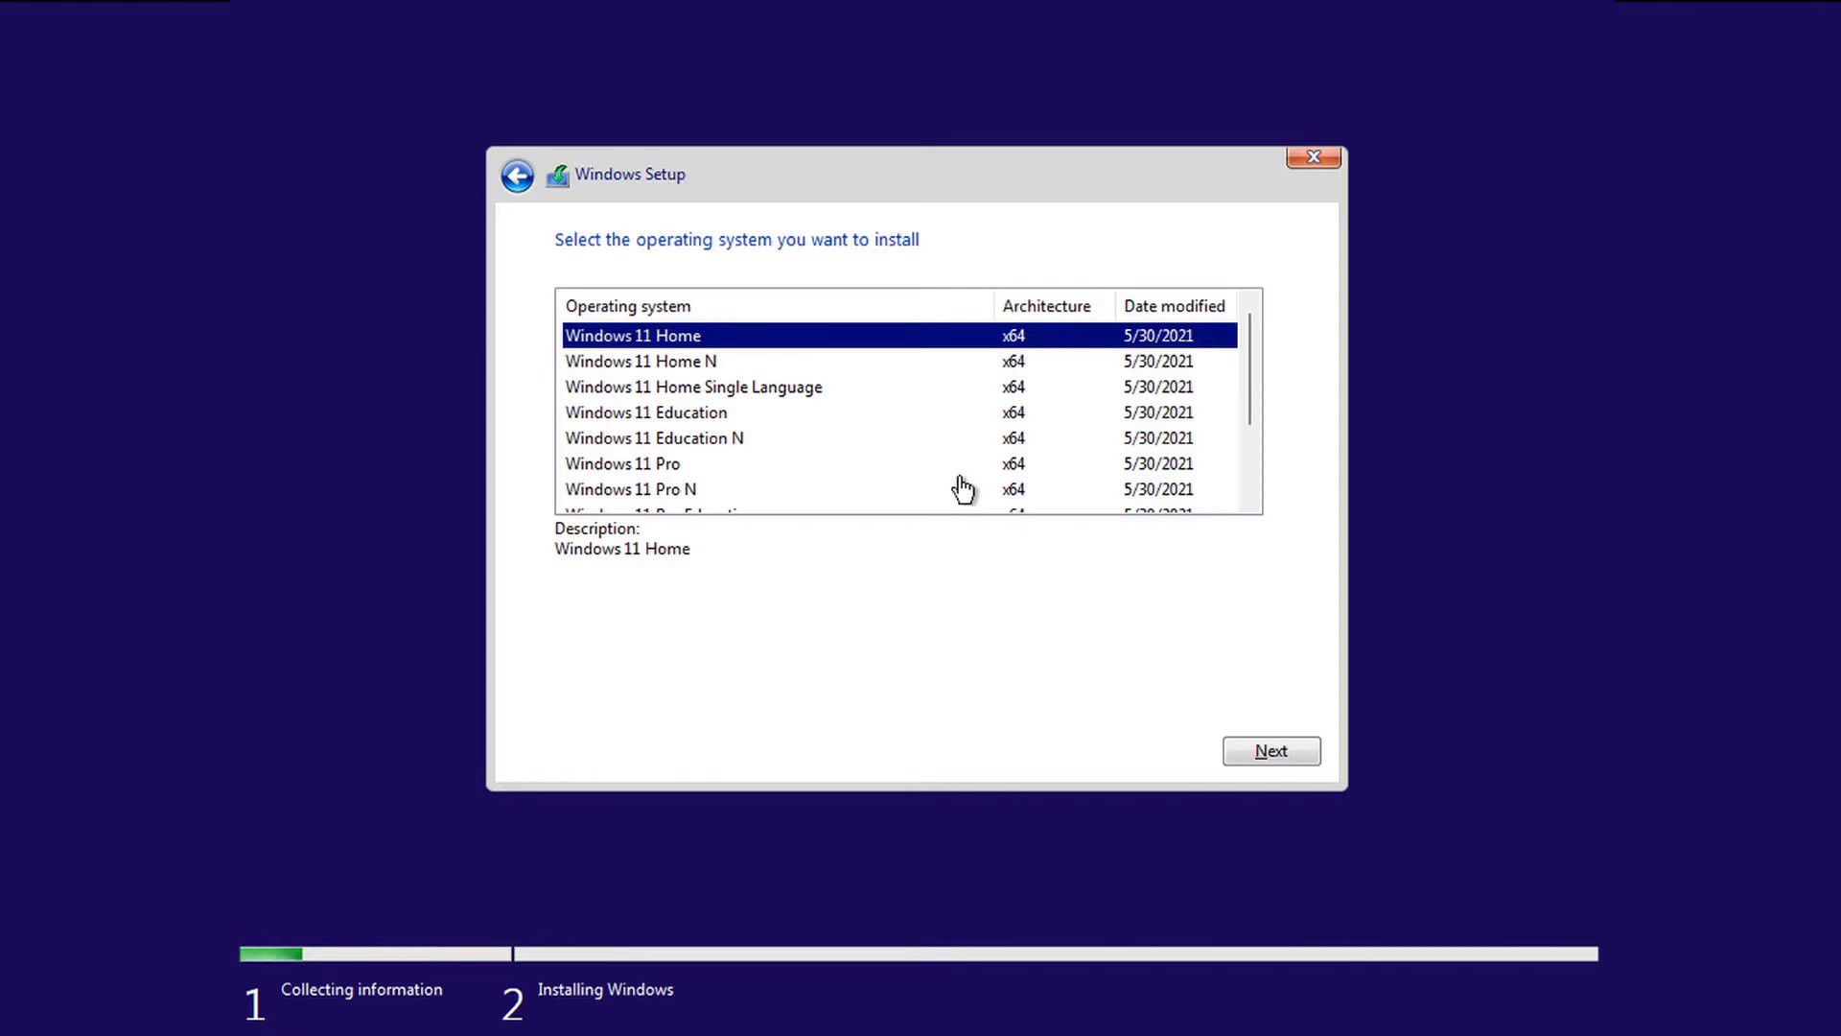
pyautogui.click(778, 399)
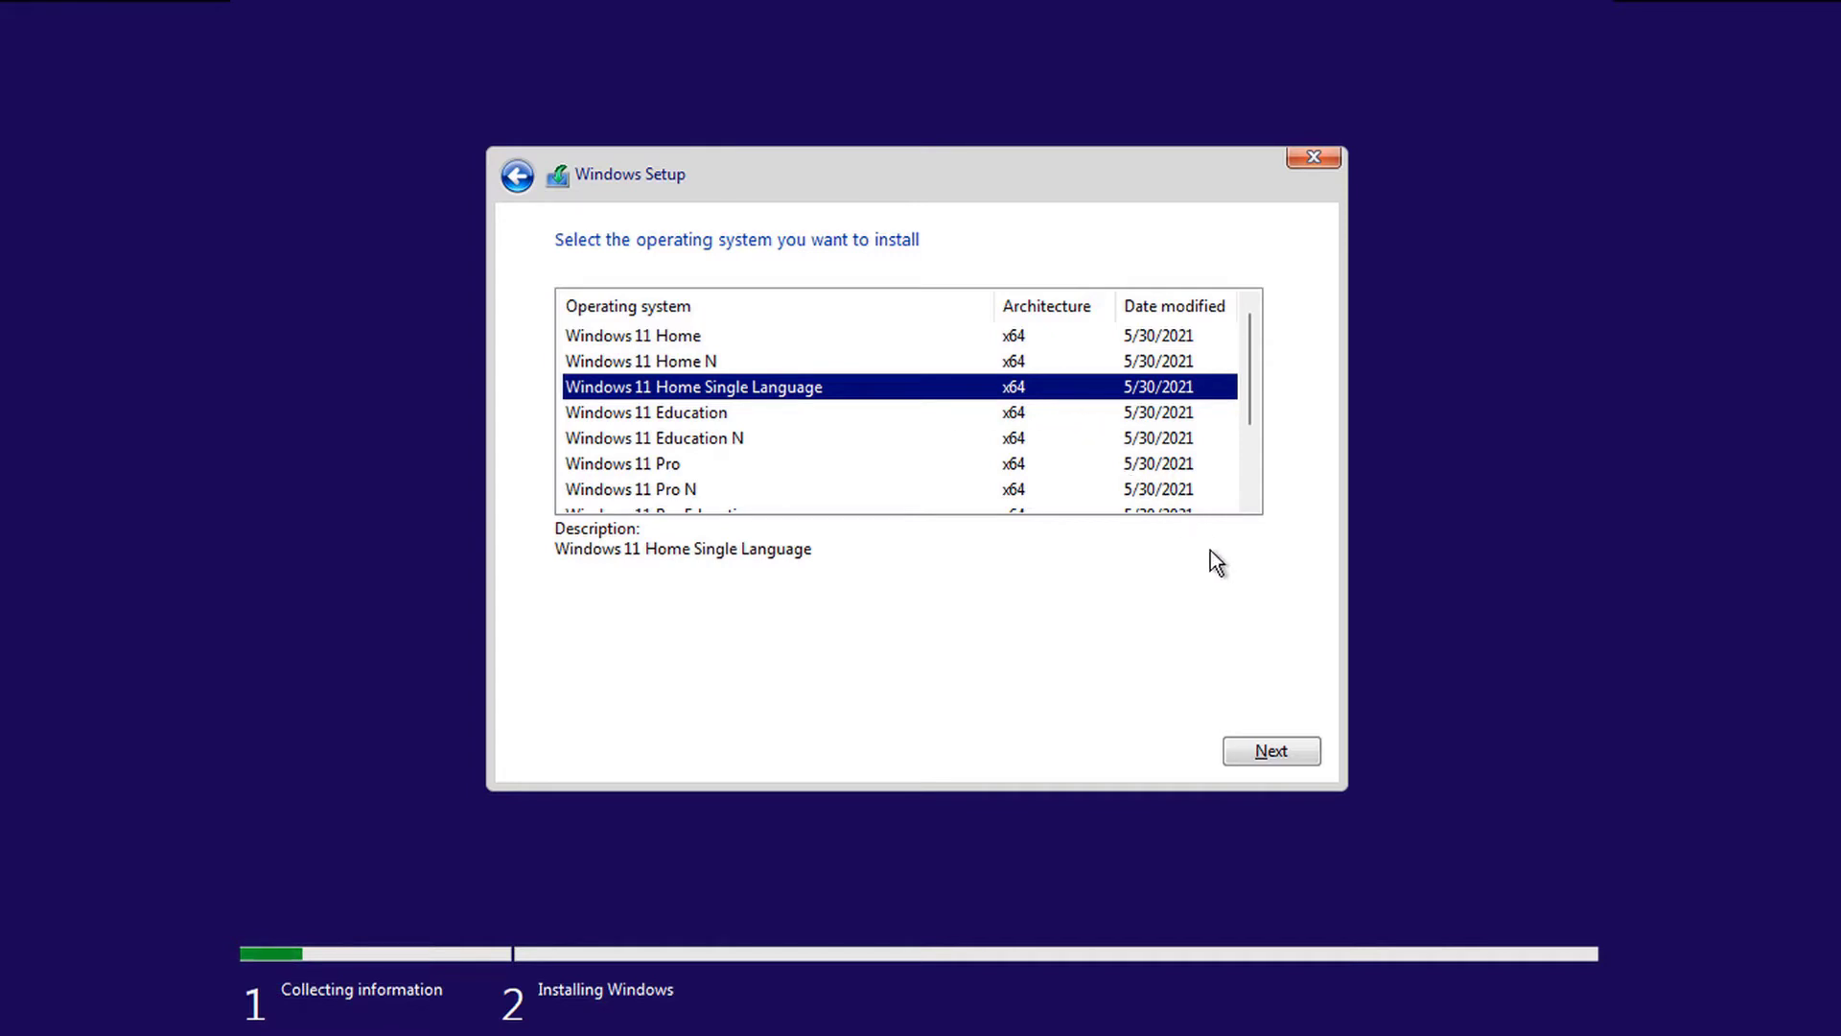
pyautogui.click(1267, 748)
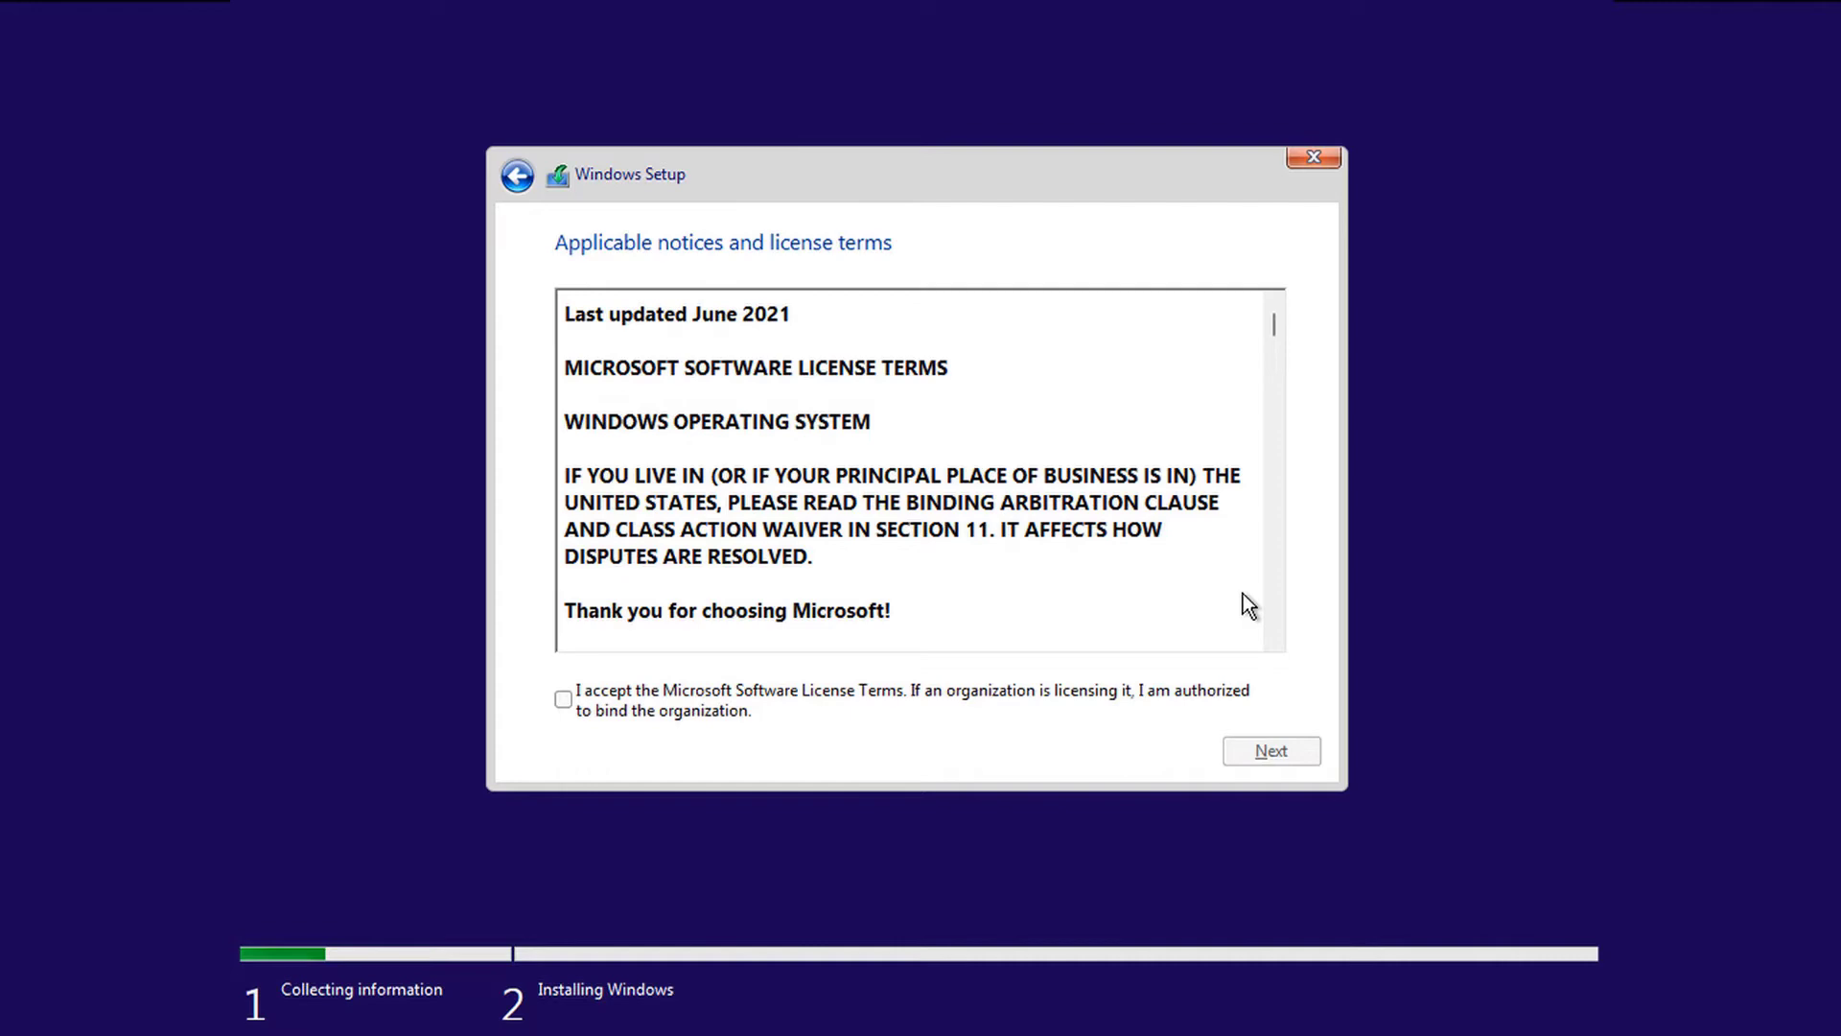
# Accept the license terms and pick 'Custom: Install Windows only (advanced)'.
pyautogui.click(570, 701)
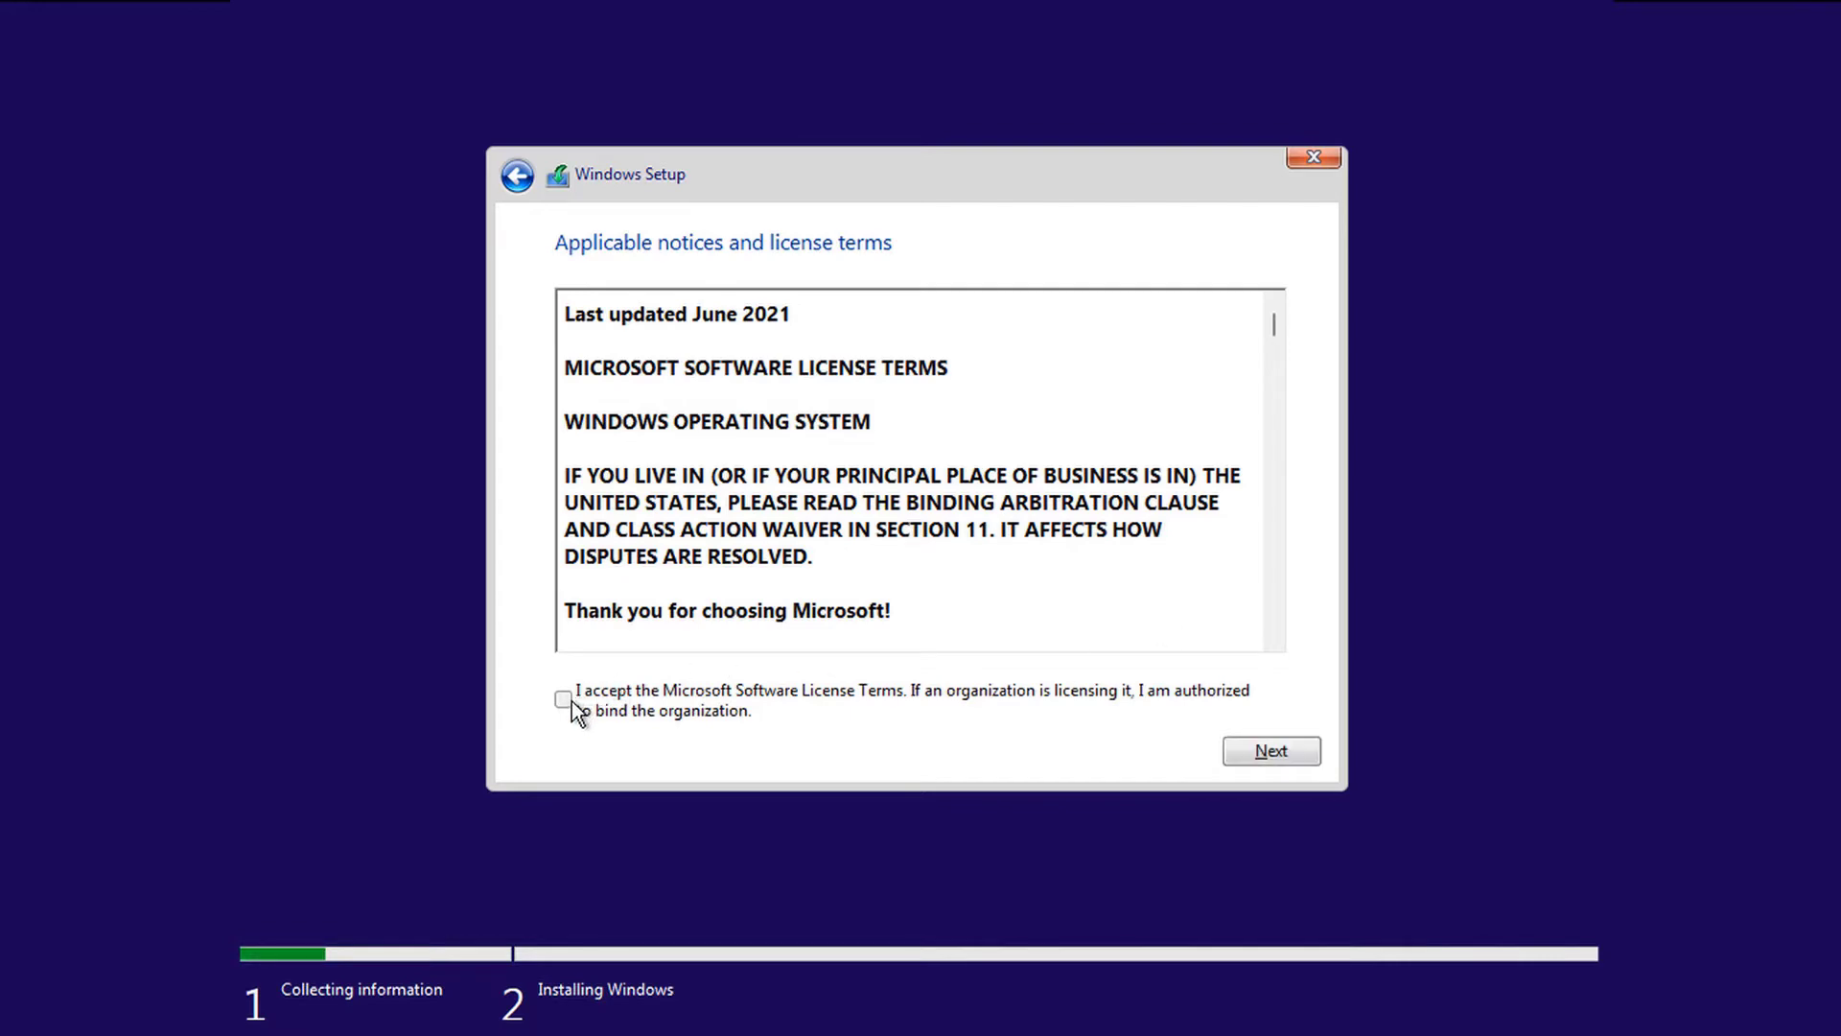
pyautogui.click(1275, 750)
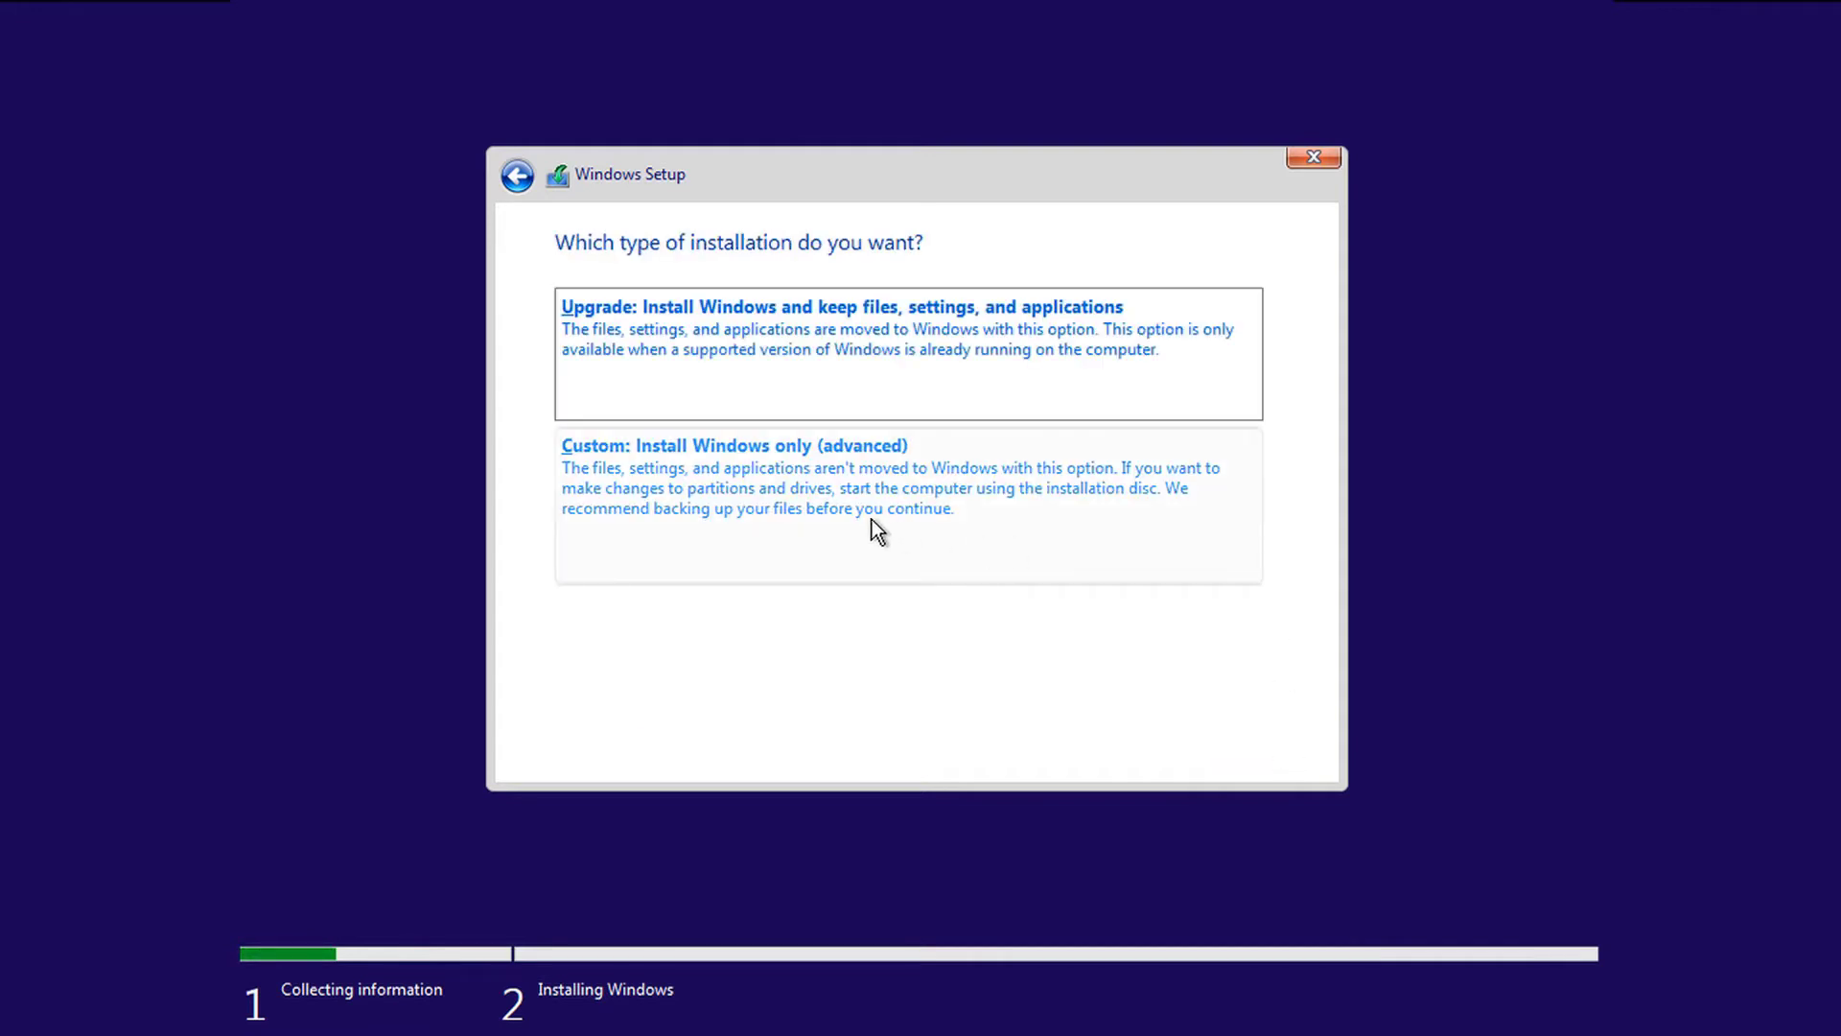
pyautogui.click(871, 520)
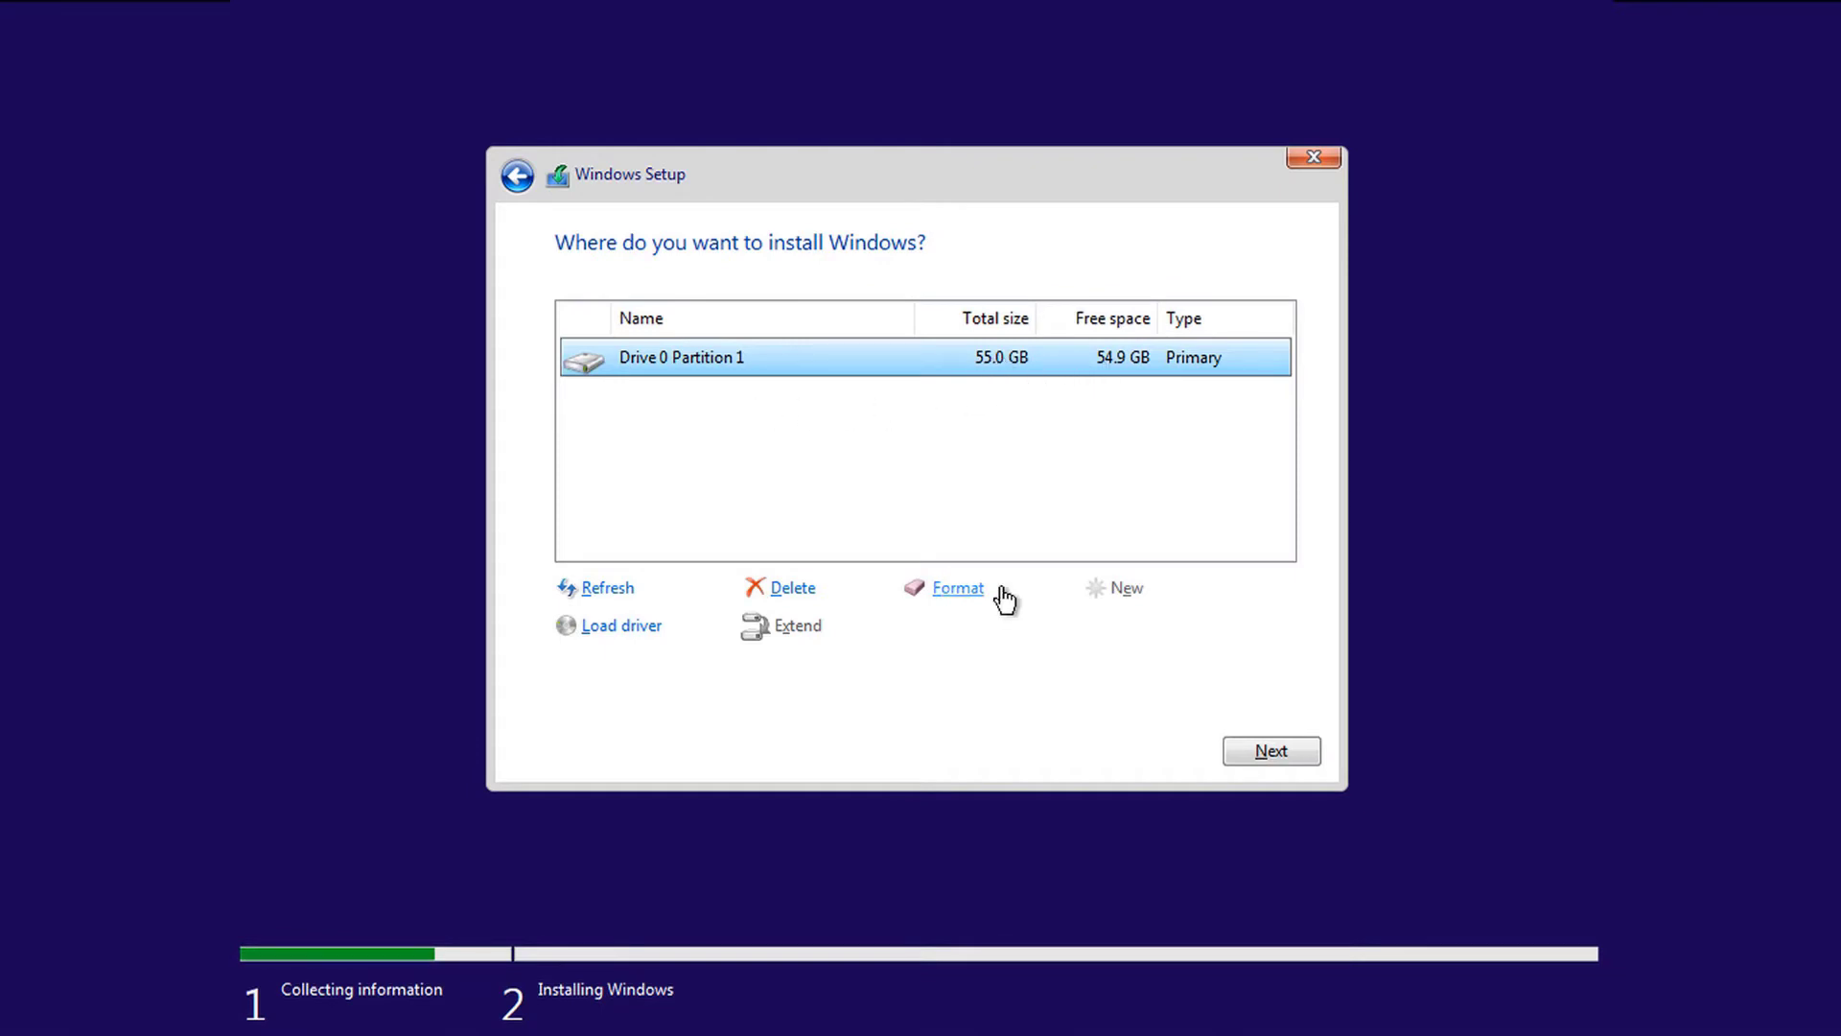
# Install Windows on Drive 0 Partition 1 and wait for the account sign-in page.
pyautogui.click(1252, 750)
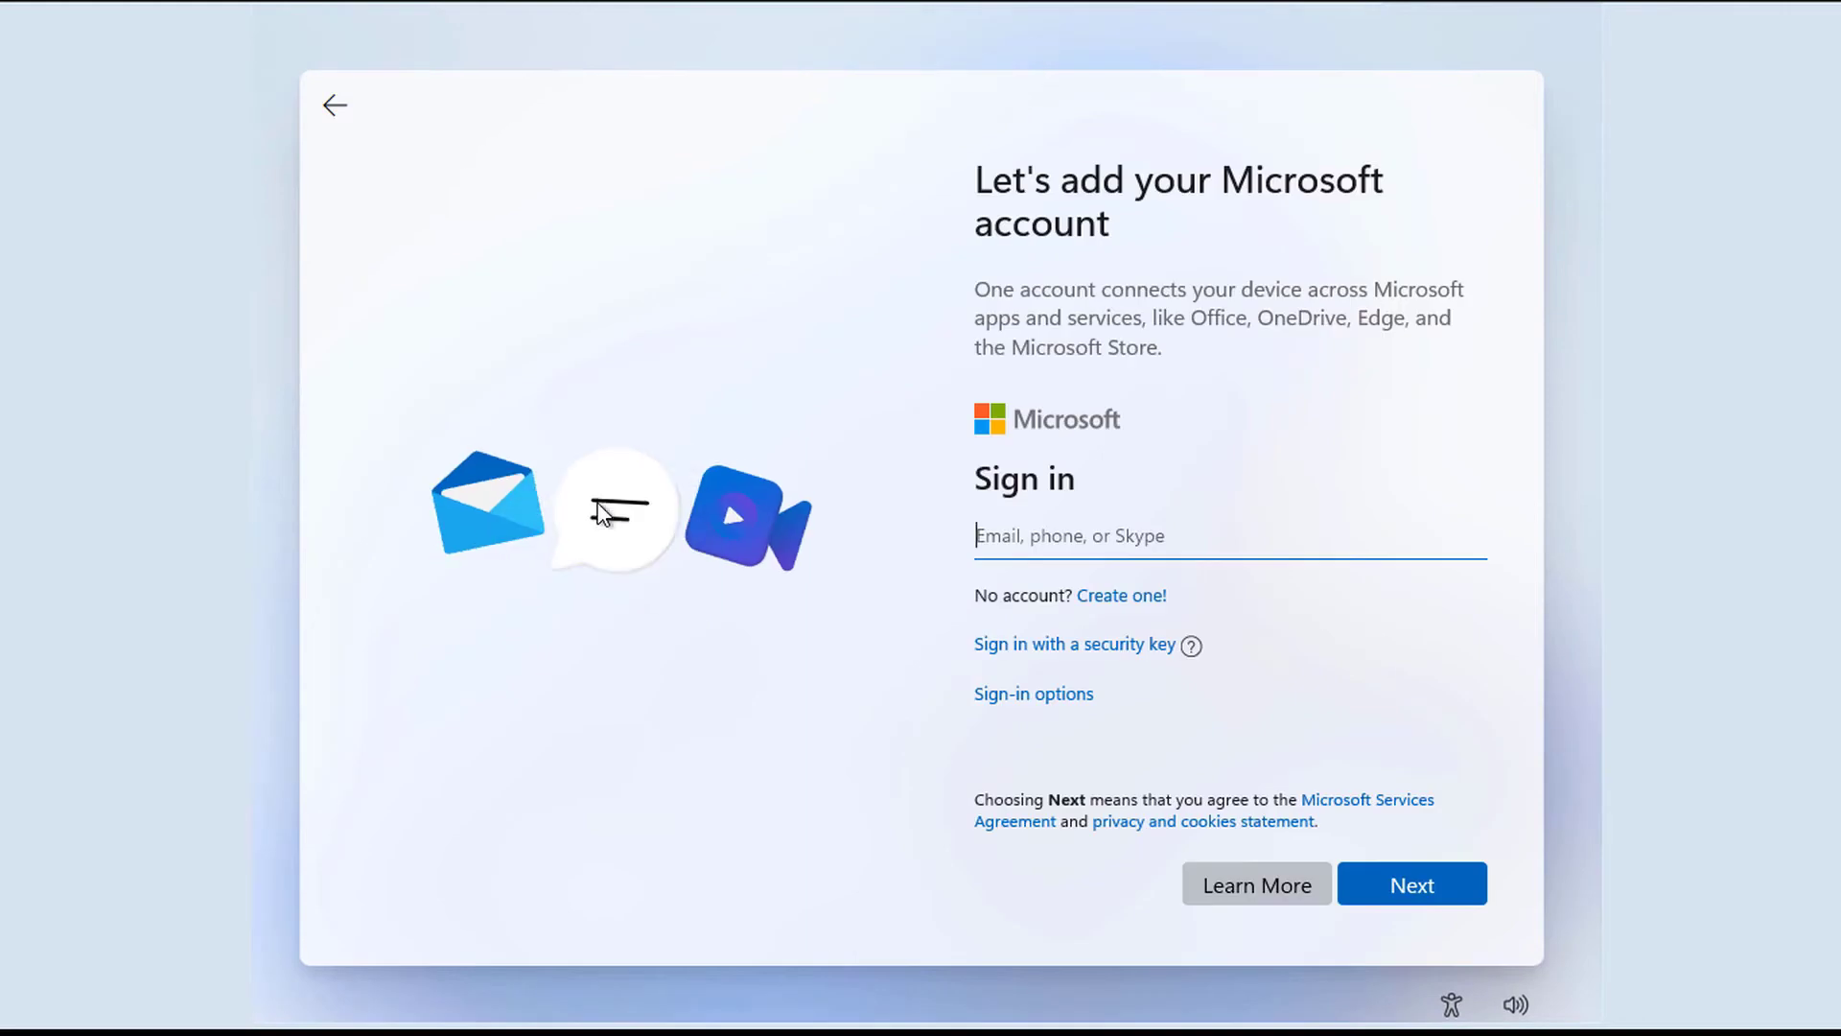
# Sign in with the Microsoft account email and password, then create a four-digit PIN.
pyautogui.click(1432, 883)
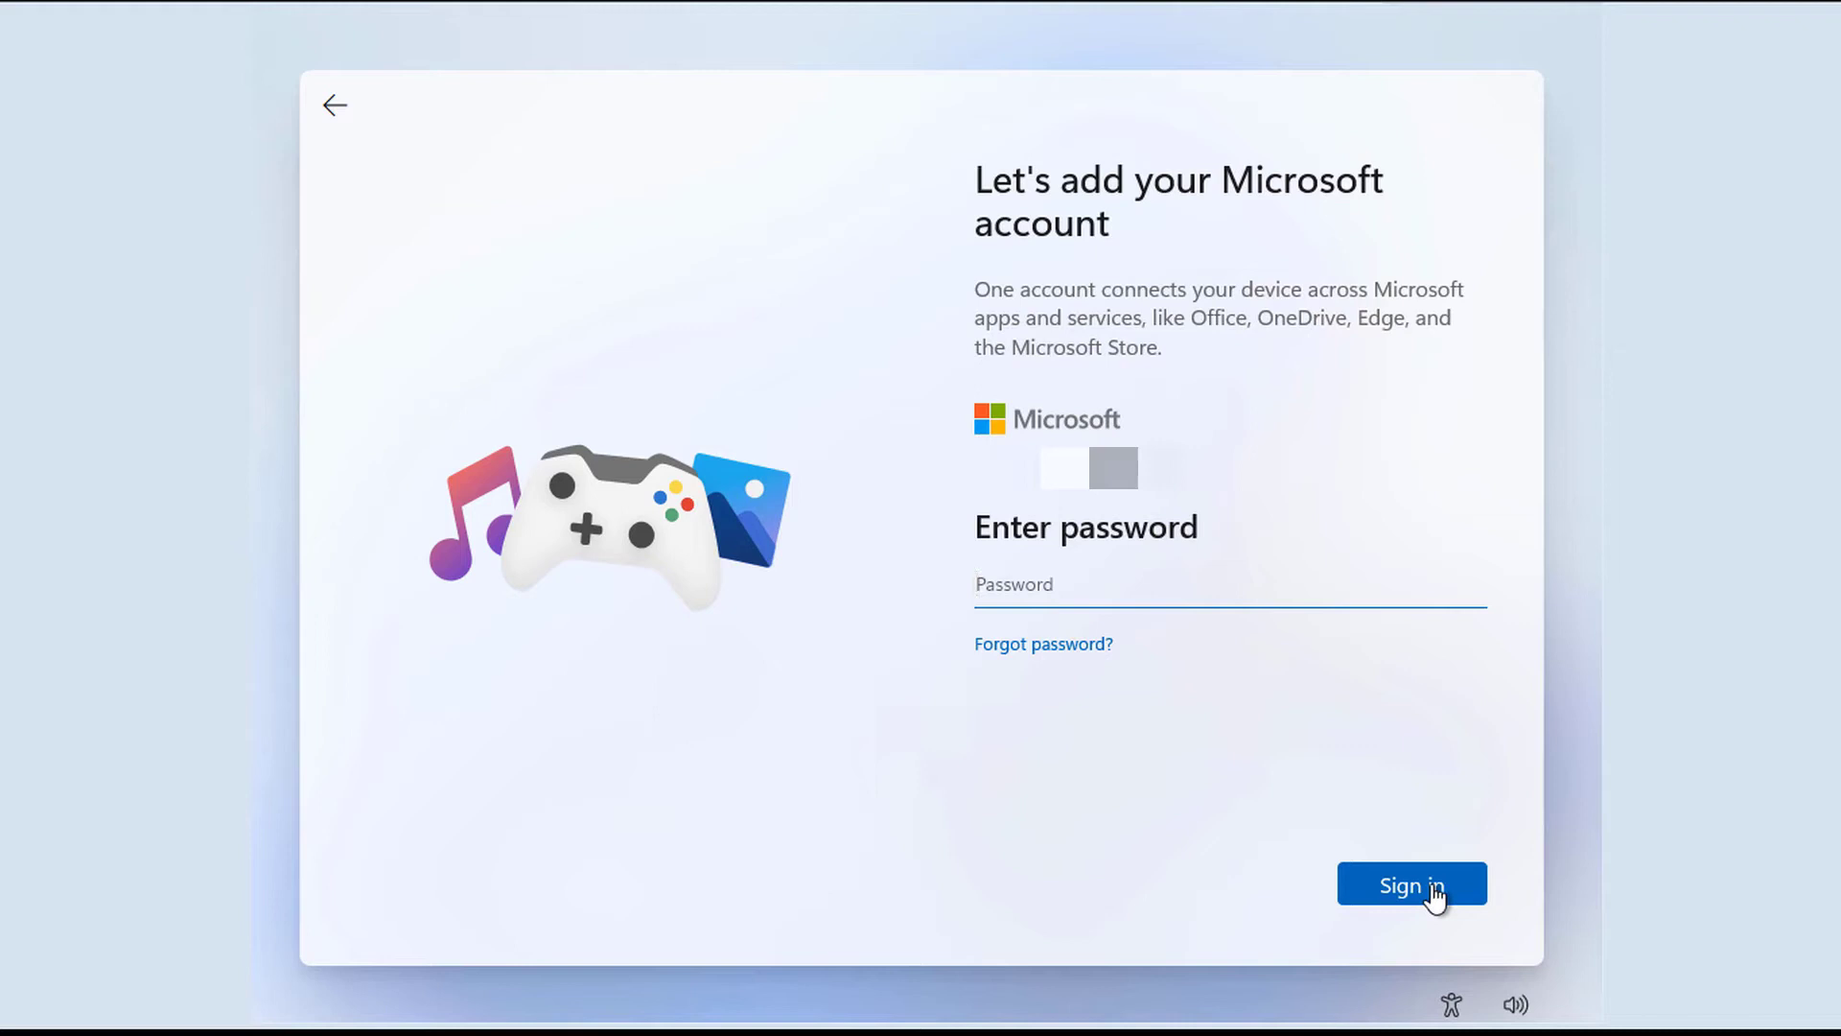
pyautogui.write('••')
pyautogui.write('••')
pyautogui.write('••••••••')
pyautogui.click(1425, 892)
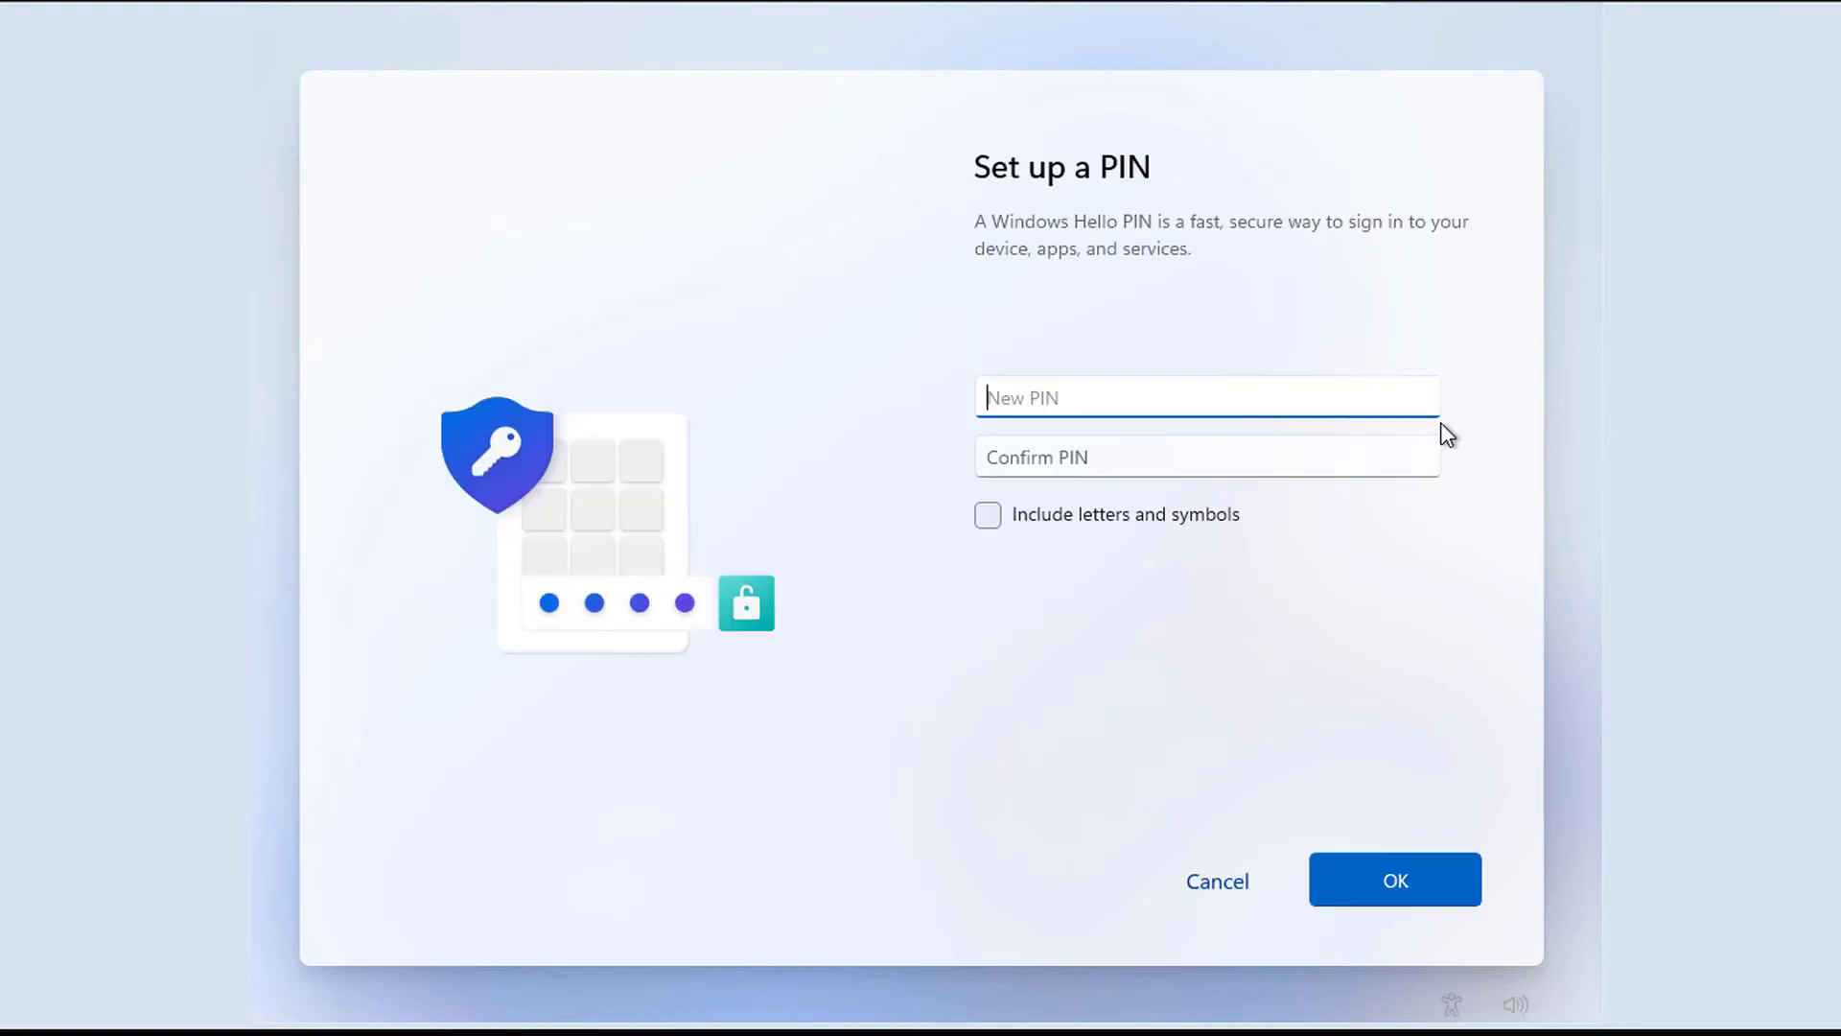
pyautogui.click(1363, 437)
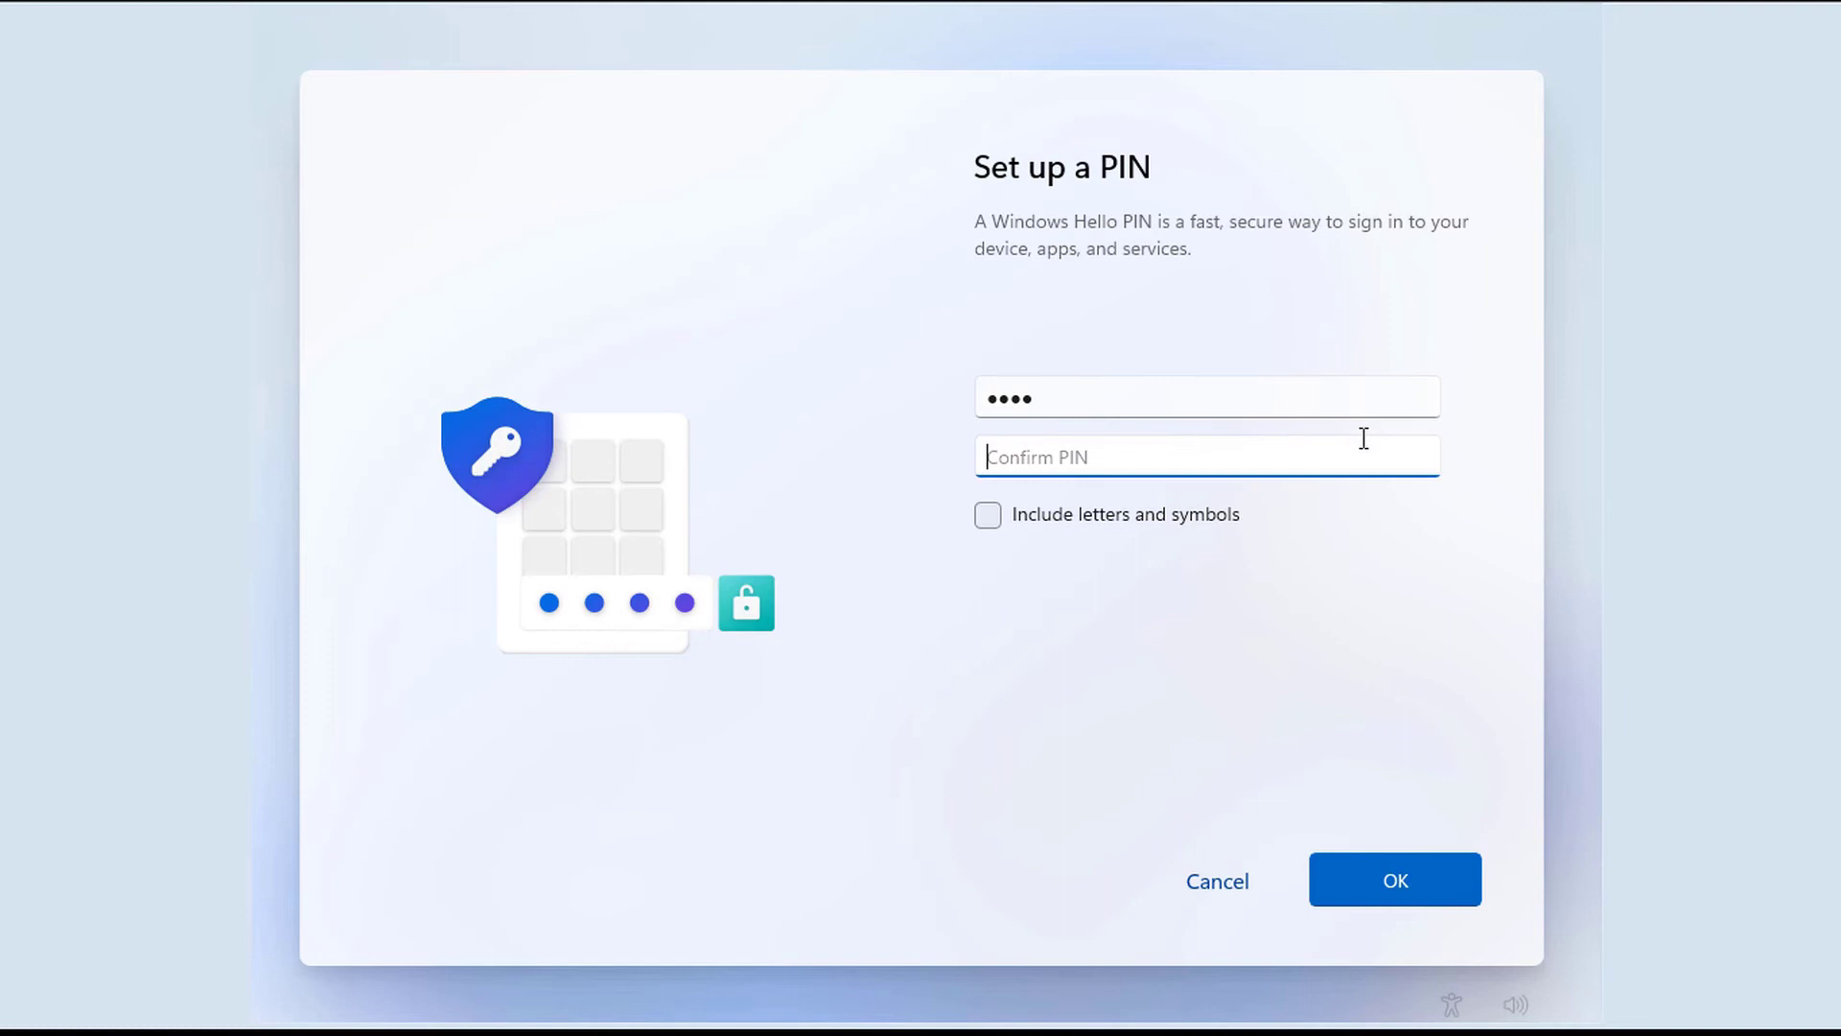
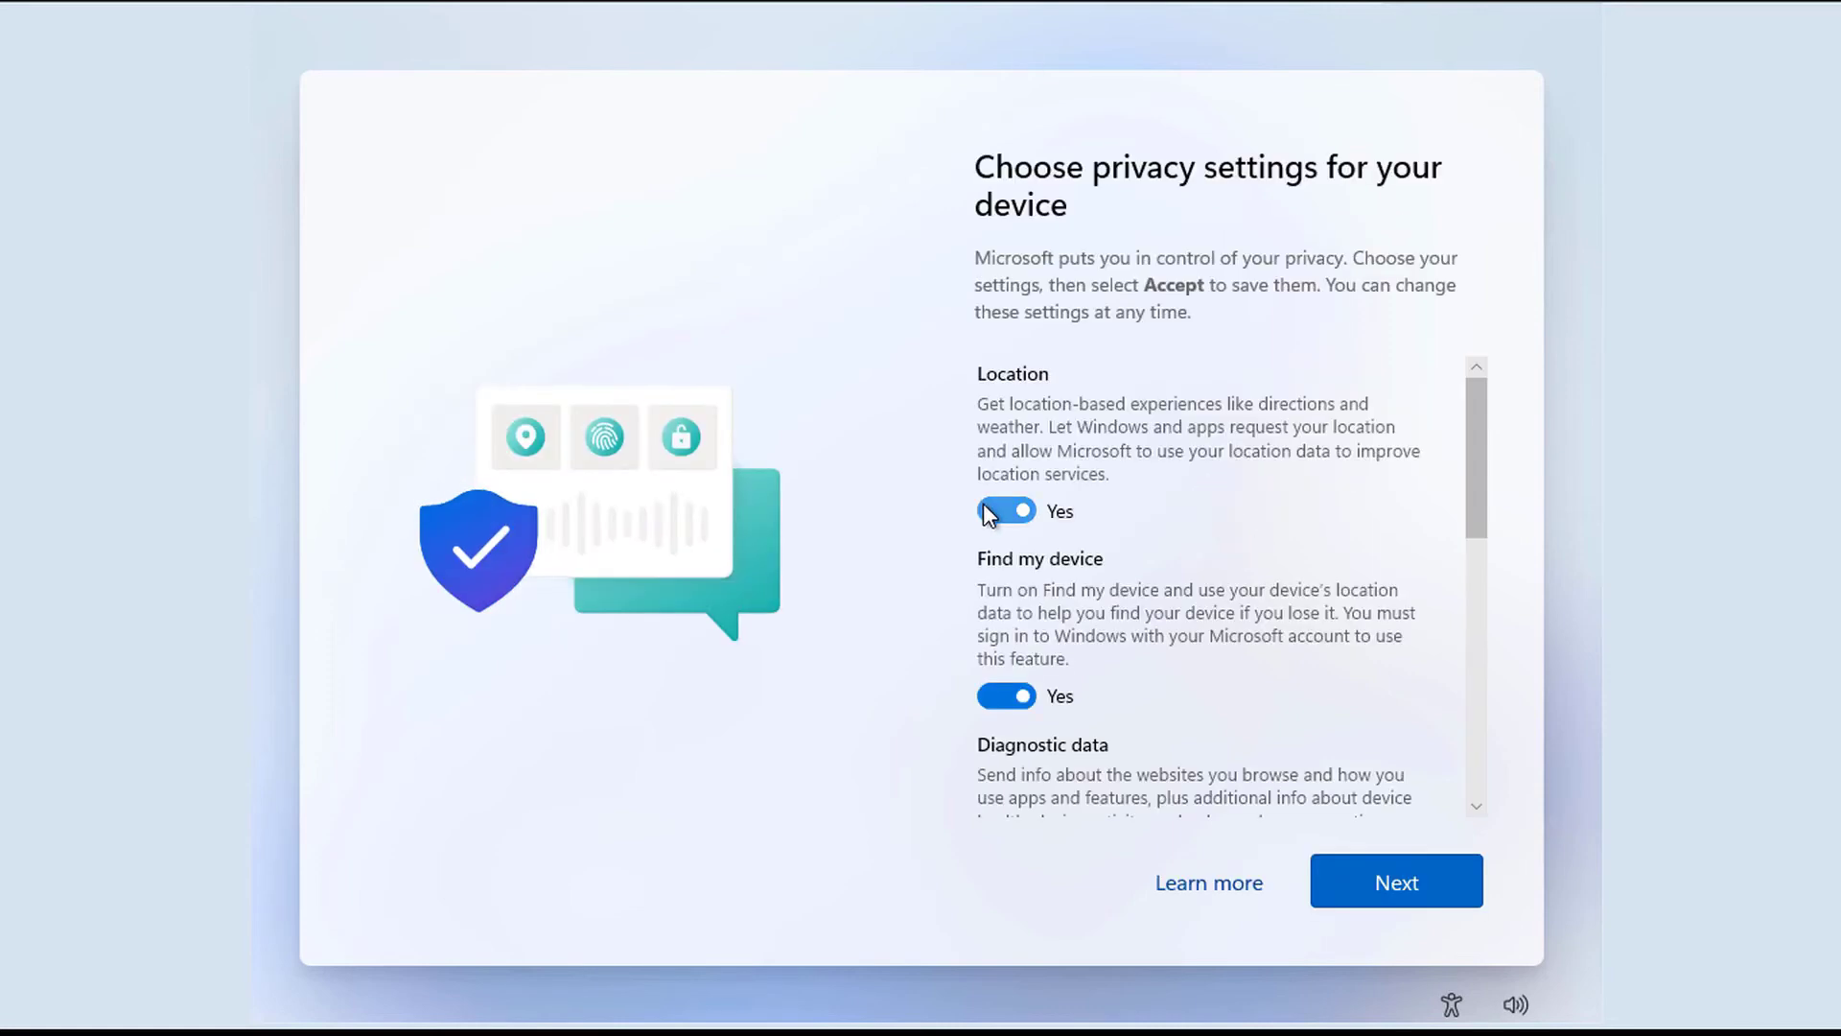
# Set all six privacy options to No or Required only, then accept them.
pyautogui.click(983, 504)
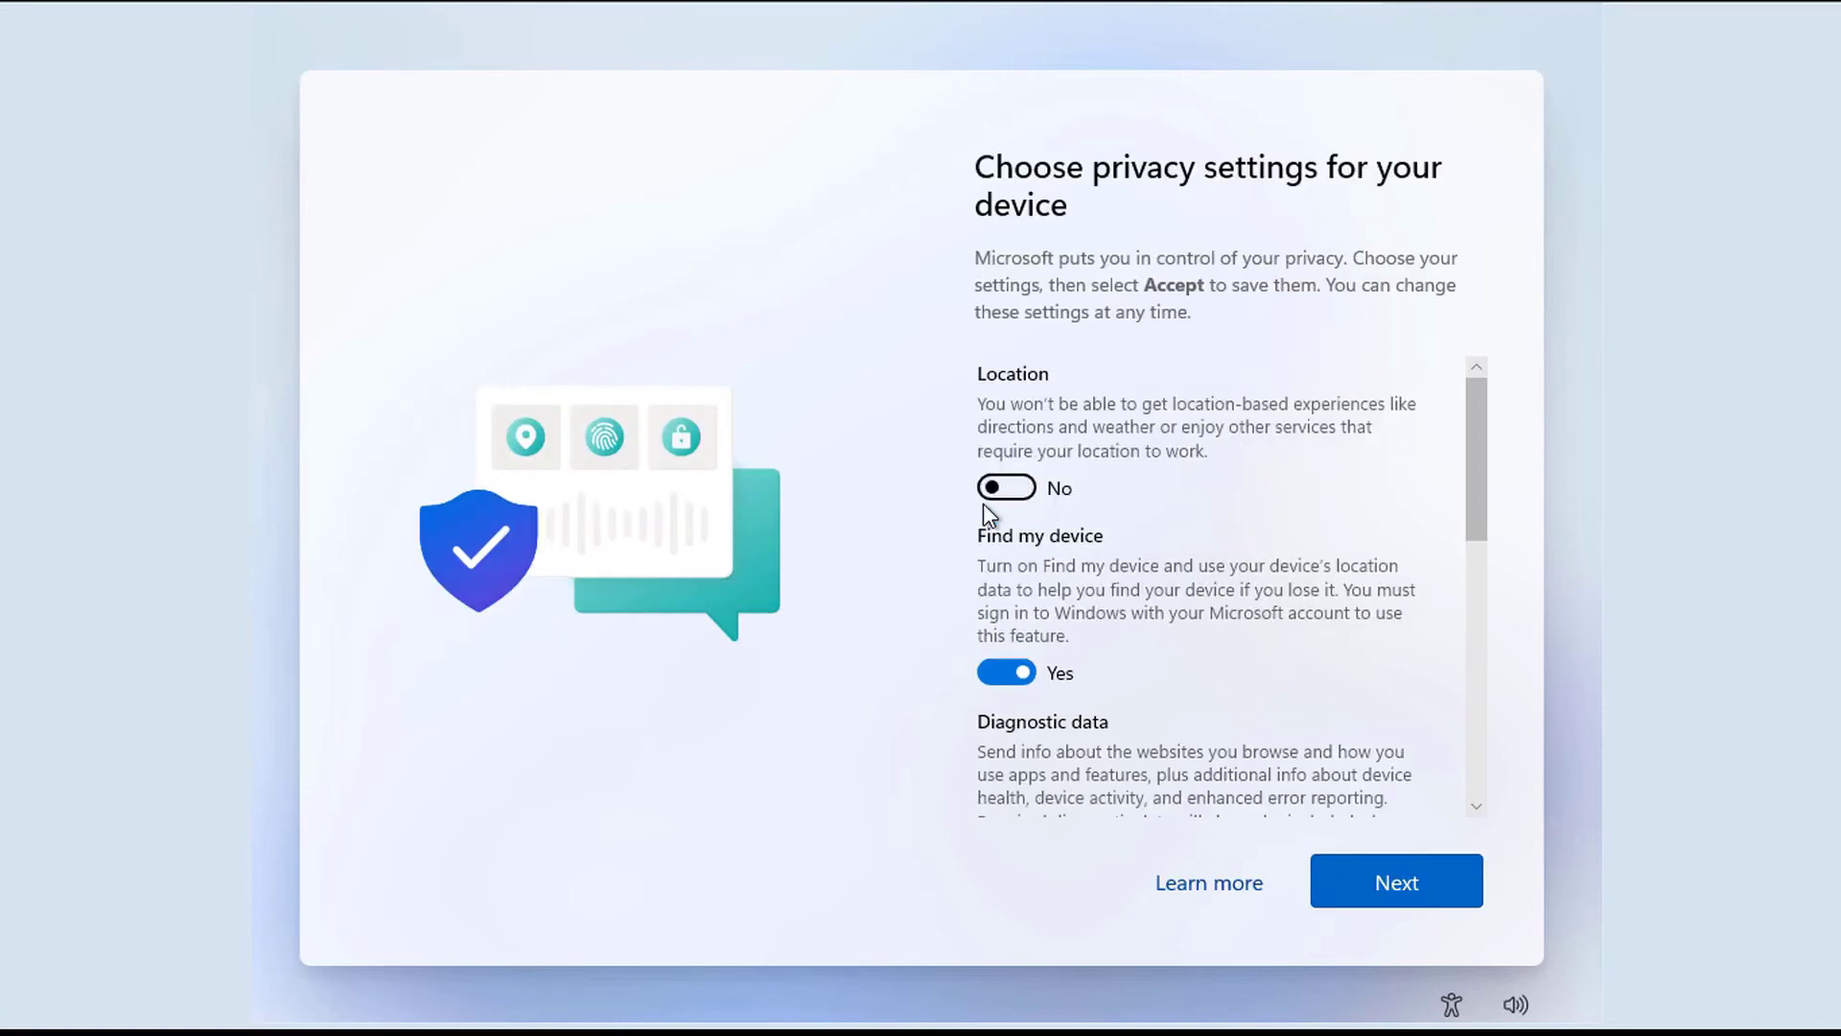
pyautogui.click(1003, 681)
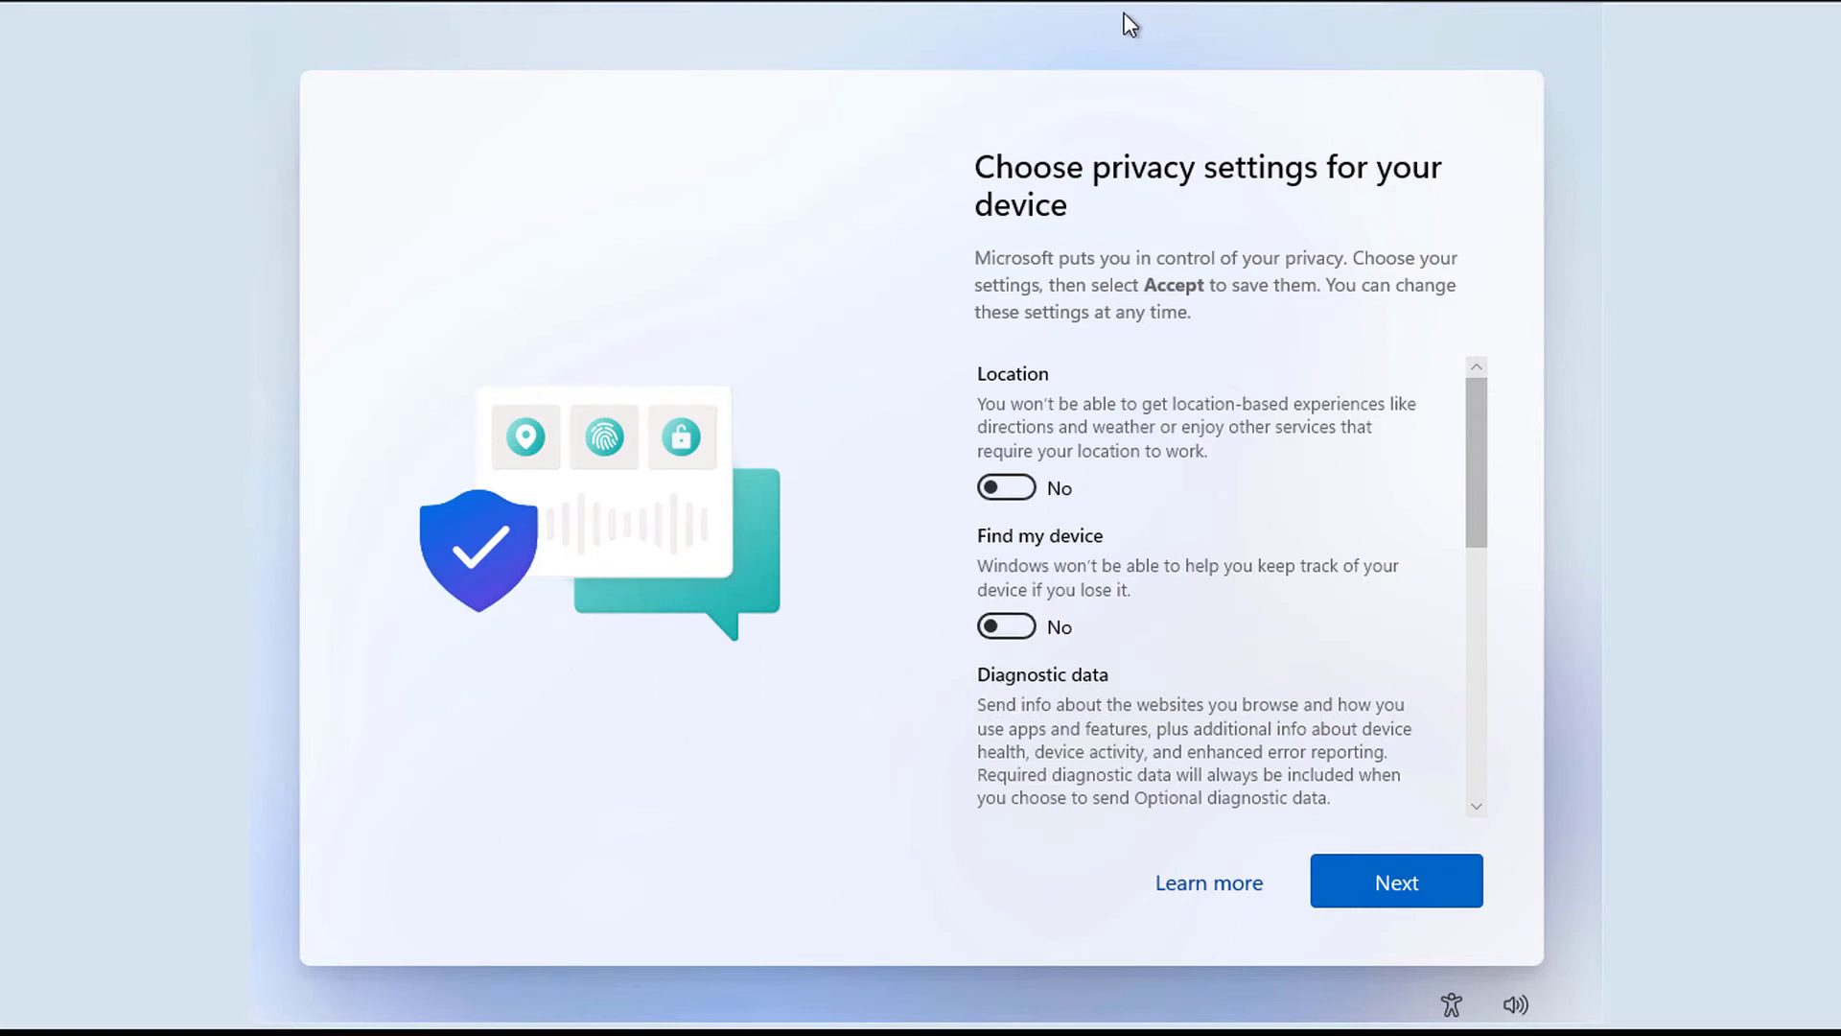
pyautogui.scroll(-2, 1118, 646)
pyautogui.scroll(-2, 1118, 646)
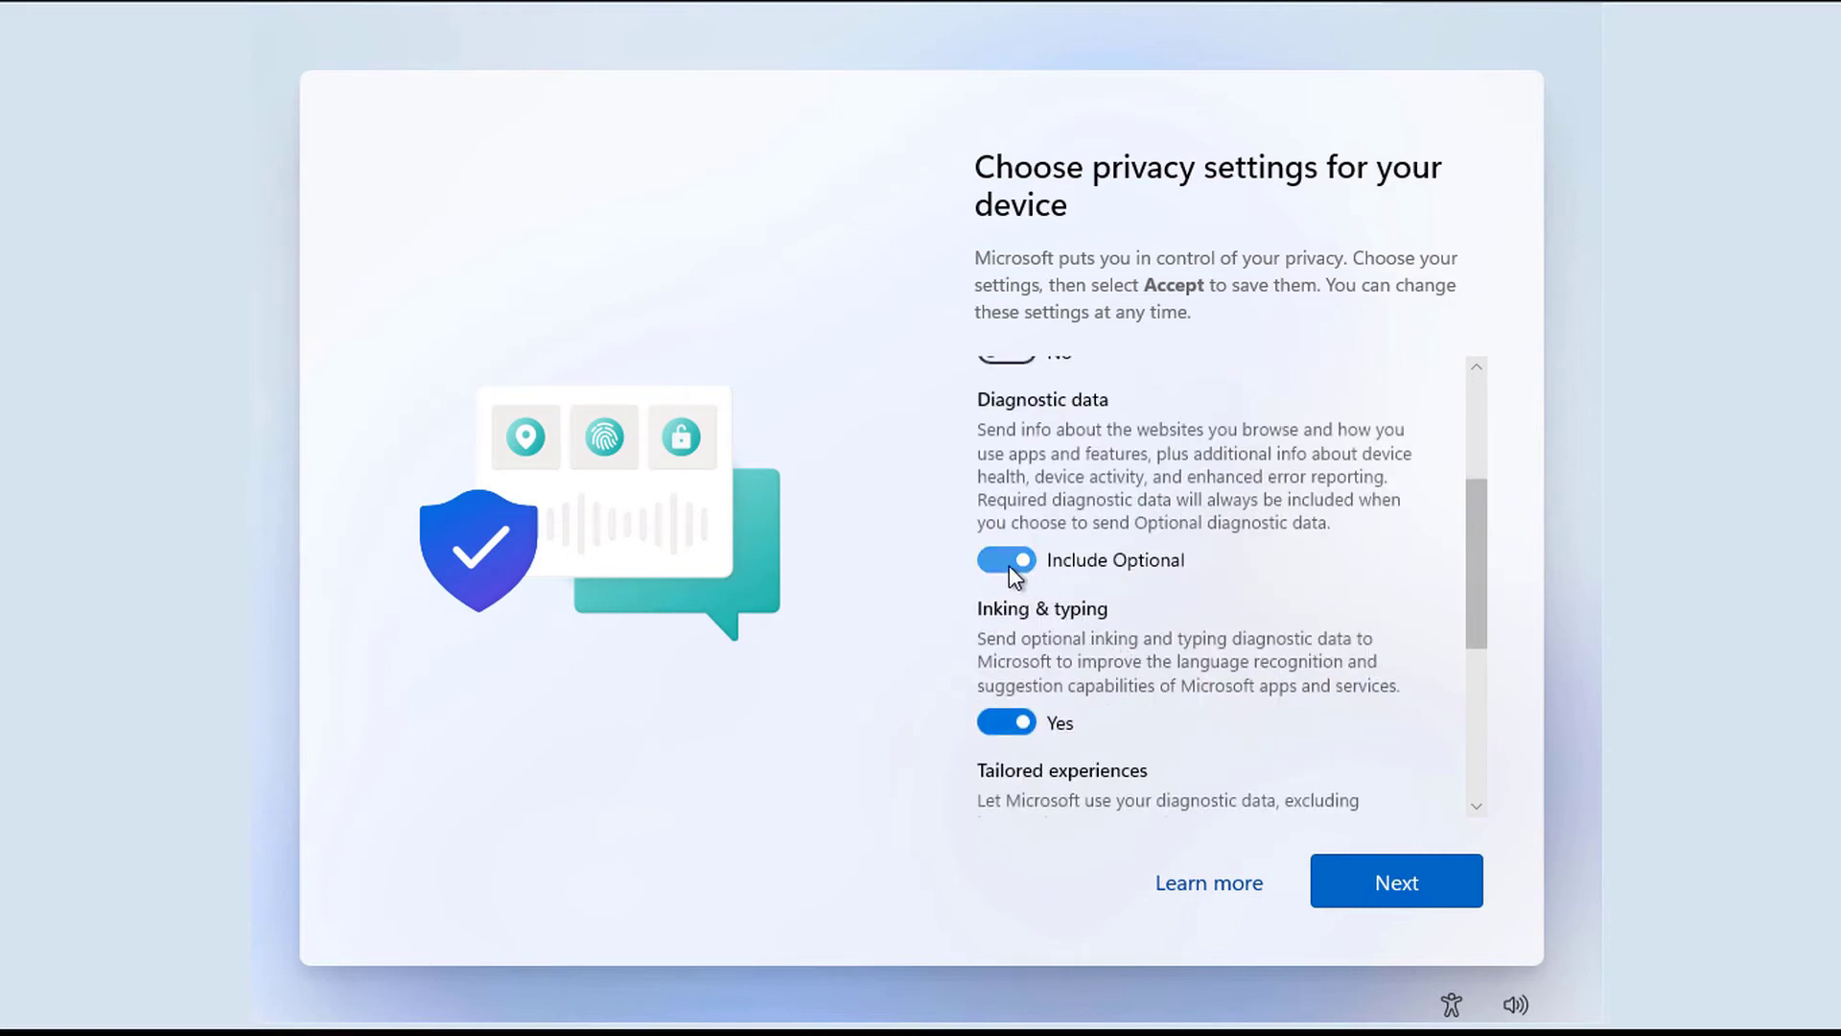
pyautogui.click(1006, 565)
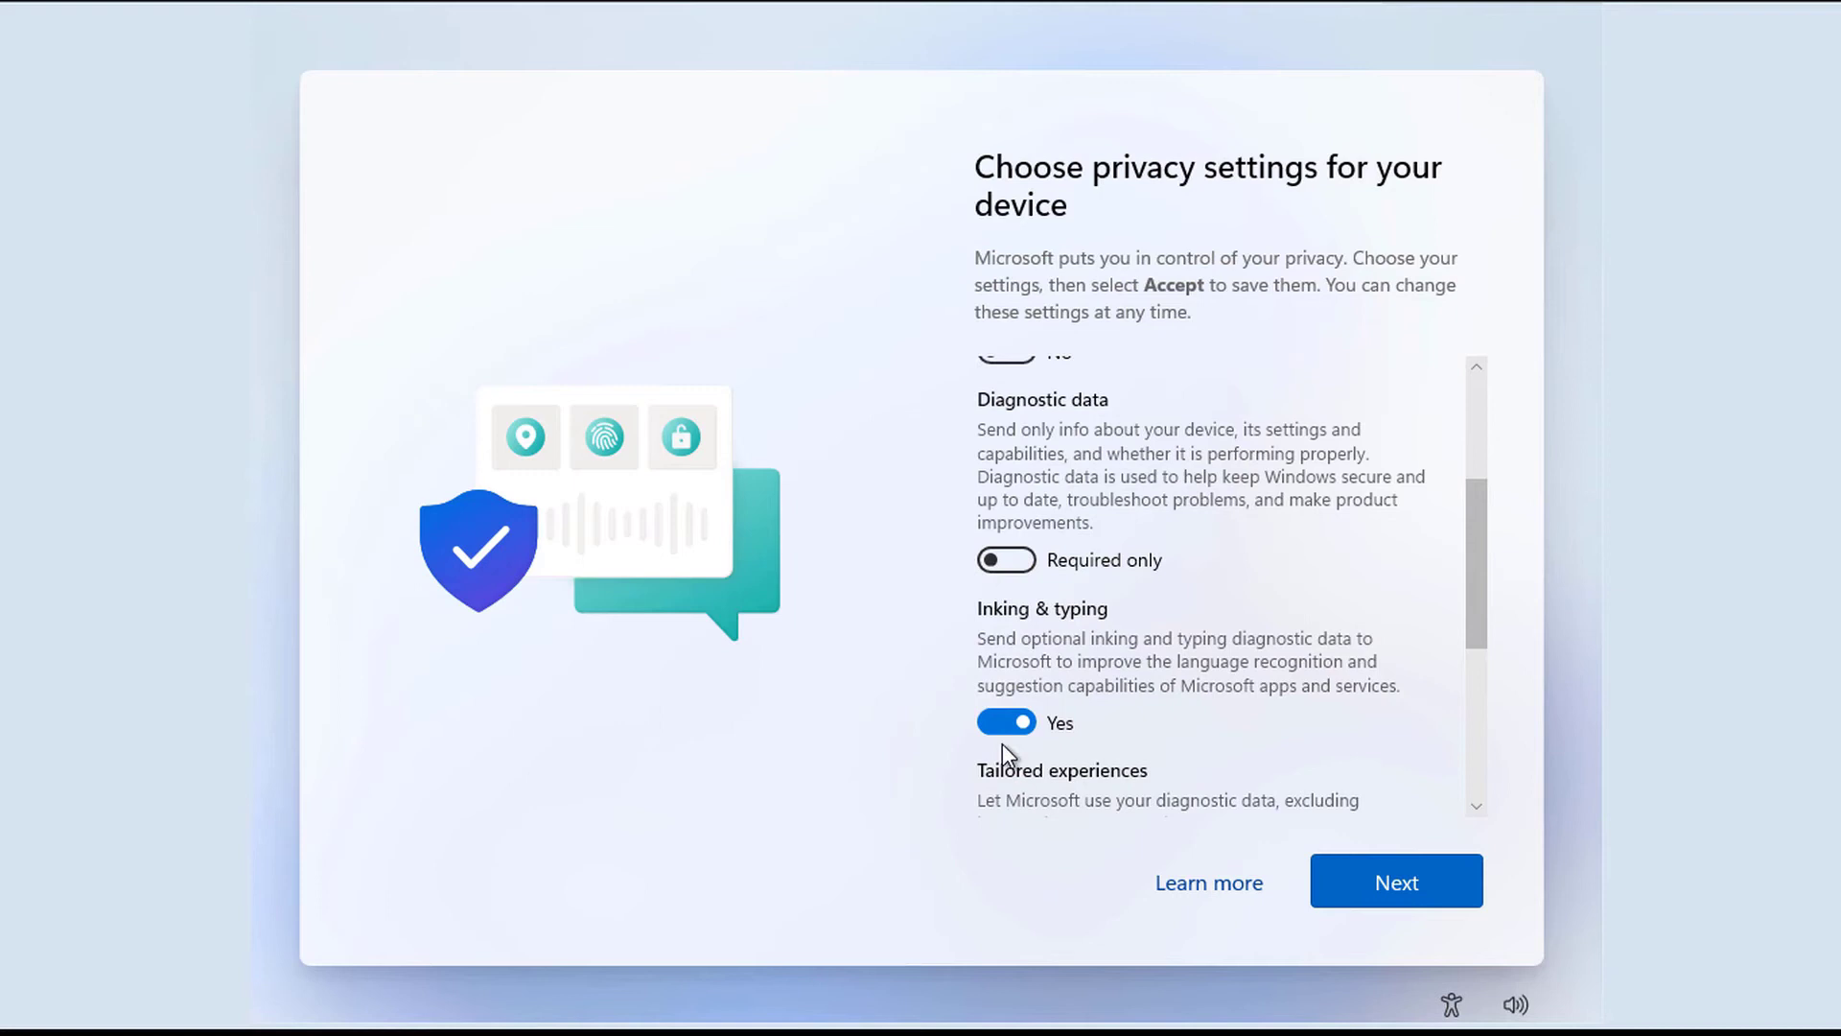
pyautogui.click(994, 717)
pyautogui.scroll(-3, 1042, 674)
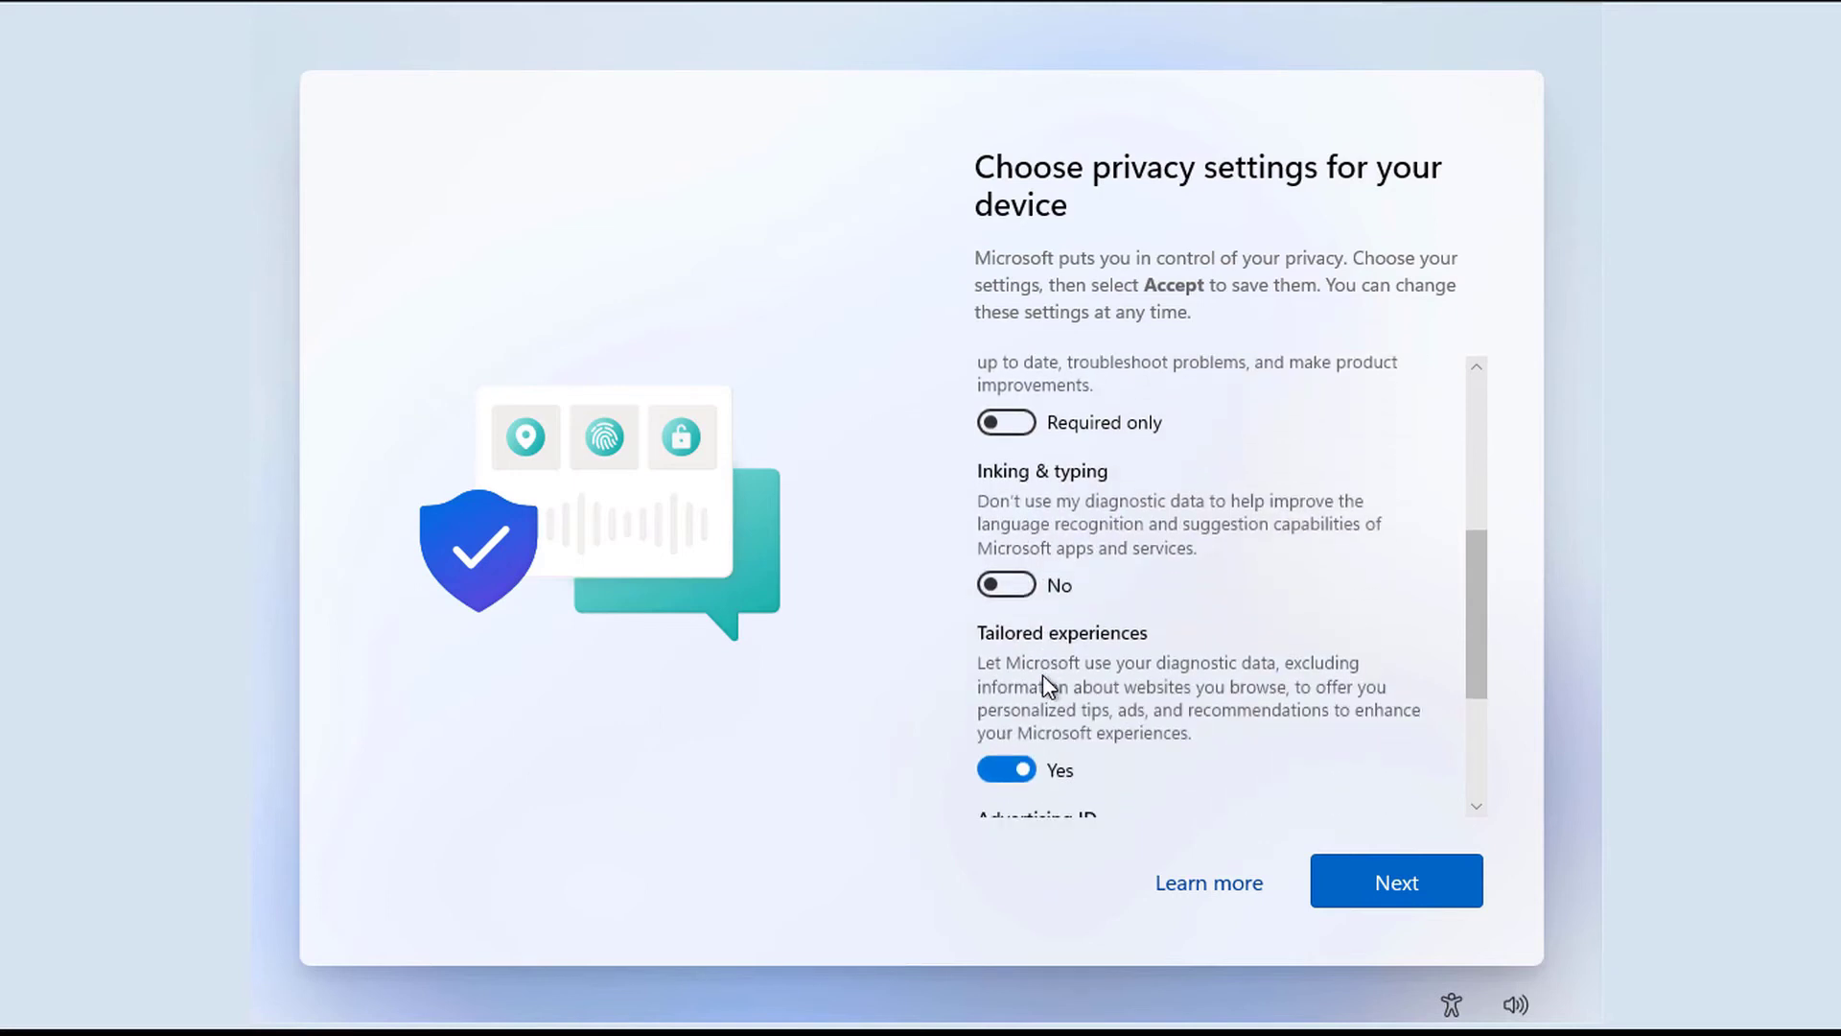
pyautogui.click(1000, 634)
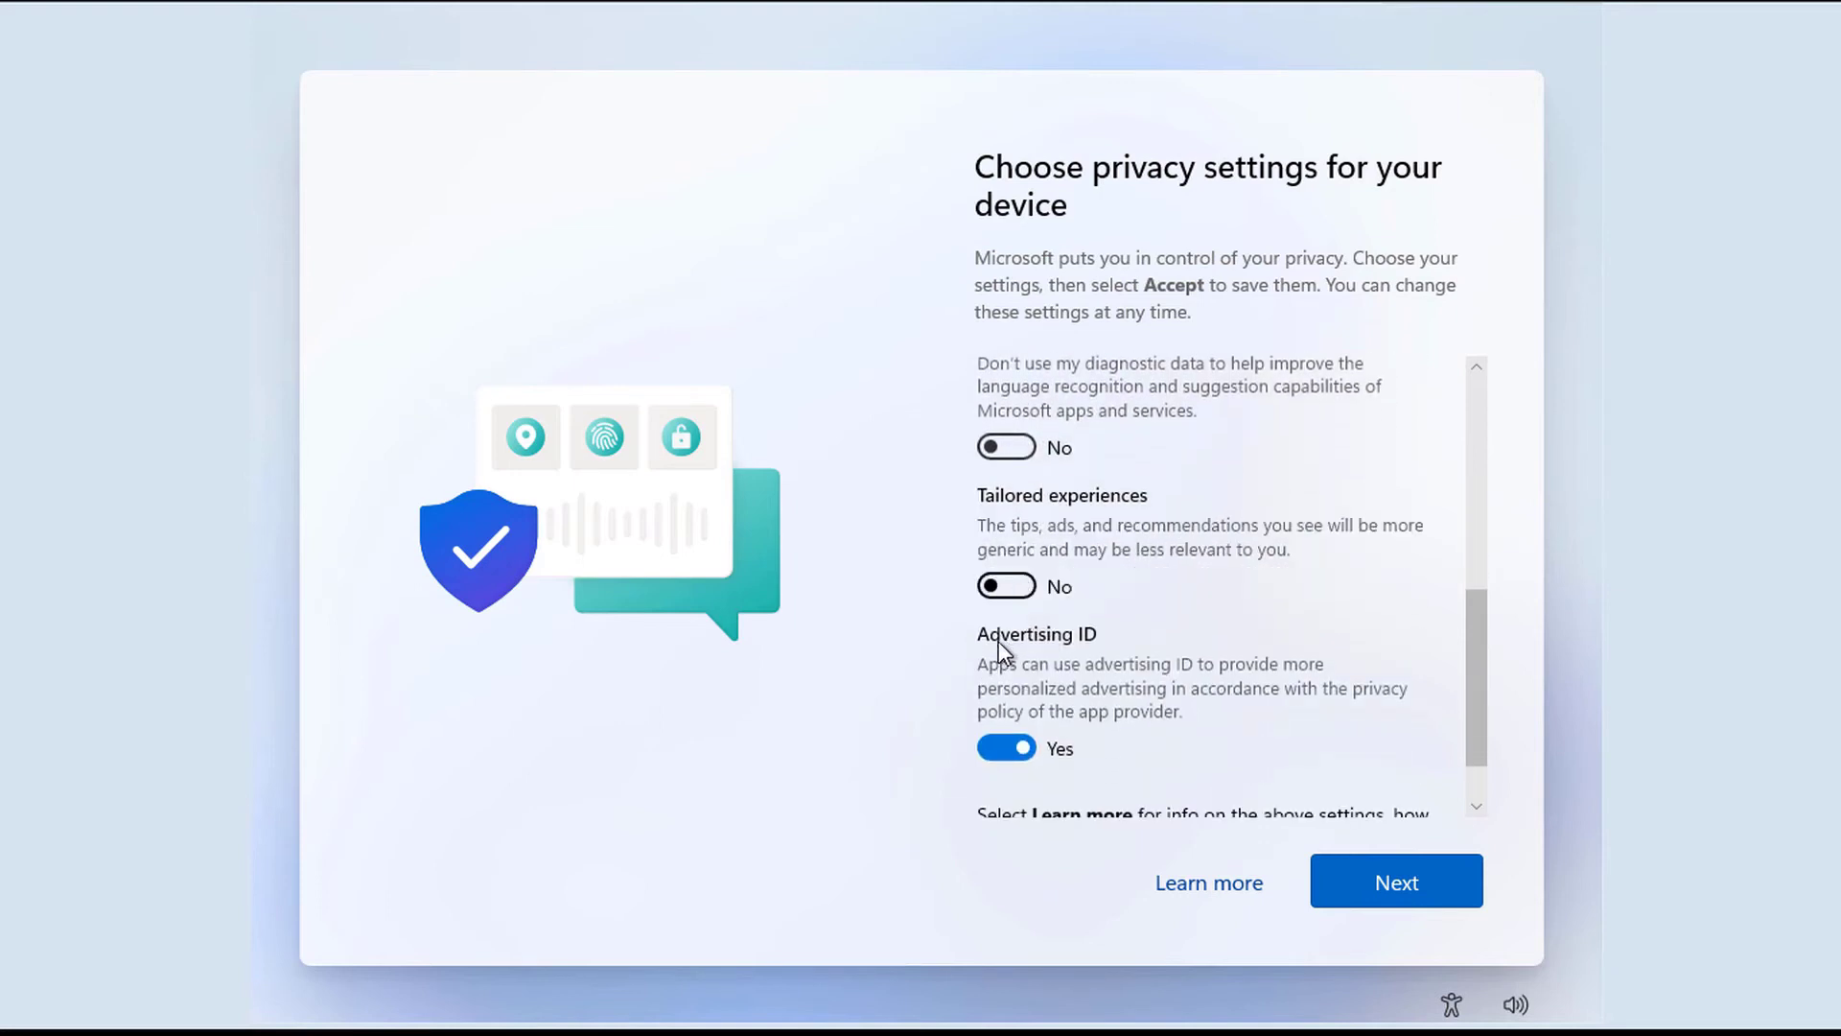
pyautogui.click(987, 750)
pyautogui.scroll(-2, 1002, 712)
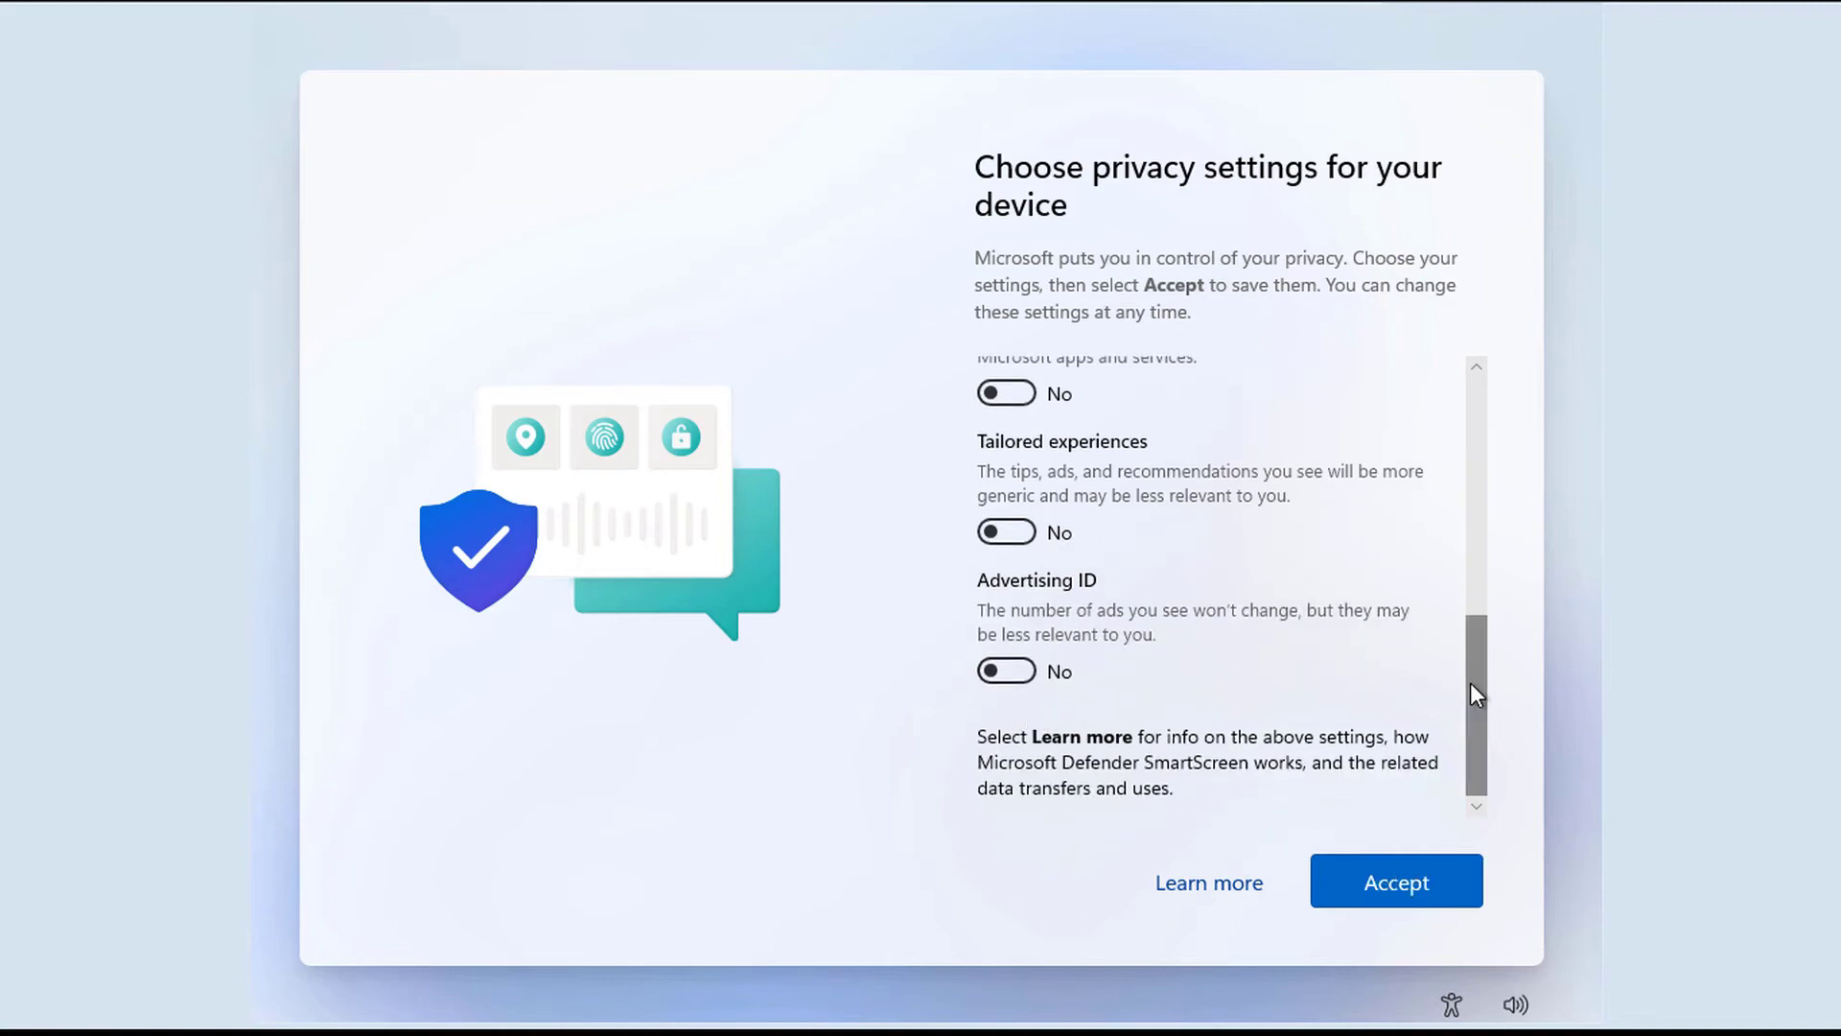
pyautogui.moveTo(1470, 683); pyautogui.dragTo(1410, 413)
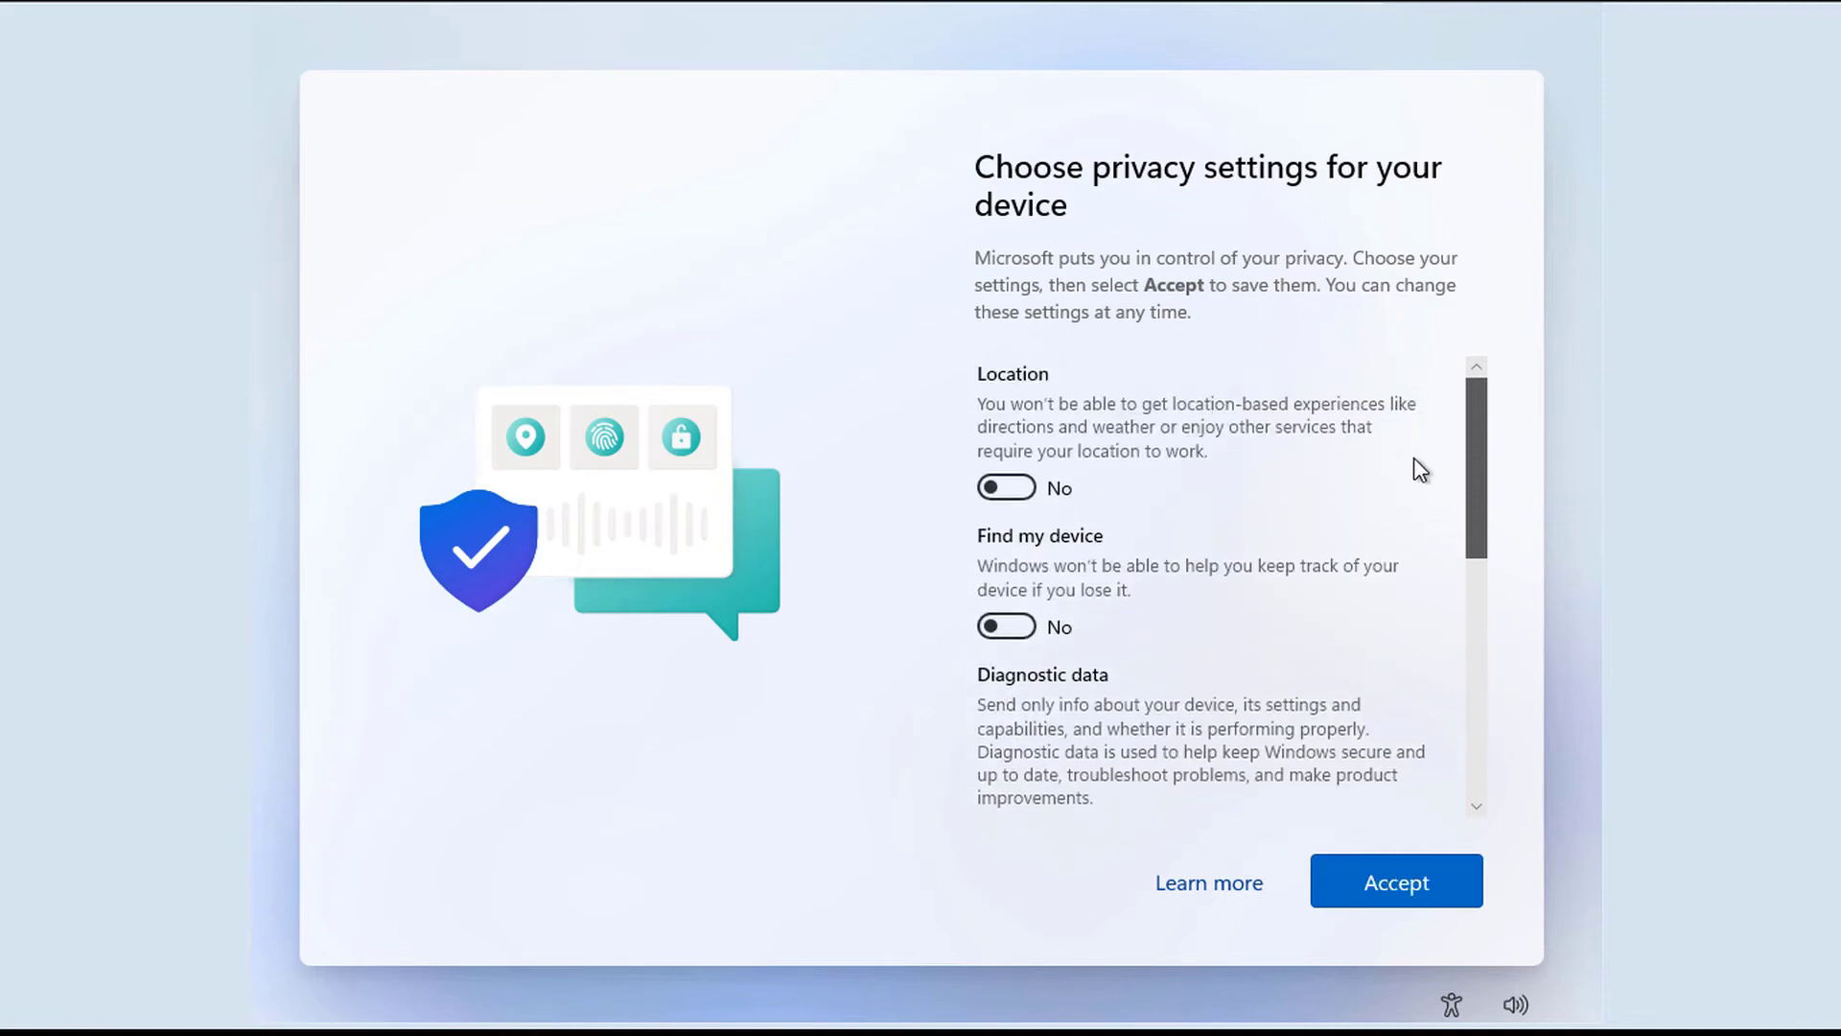
pyautogui.scroll(-3, 1414, 458)
pyautogui.scroll(-2, 1438, 699)
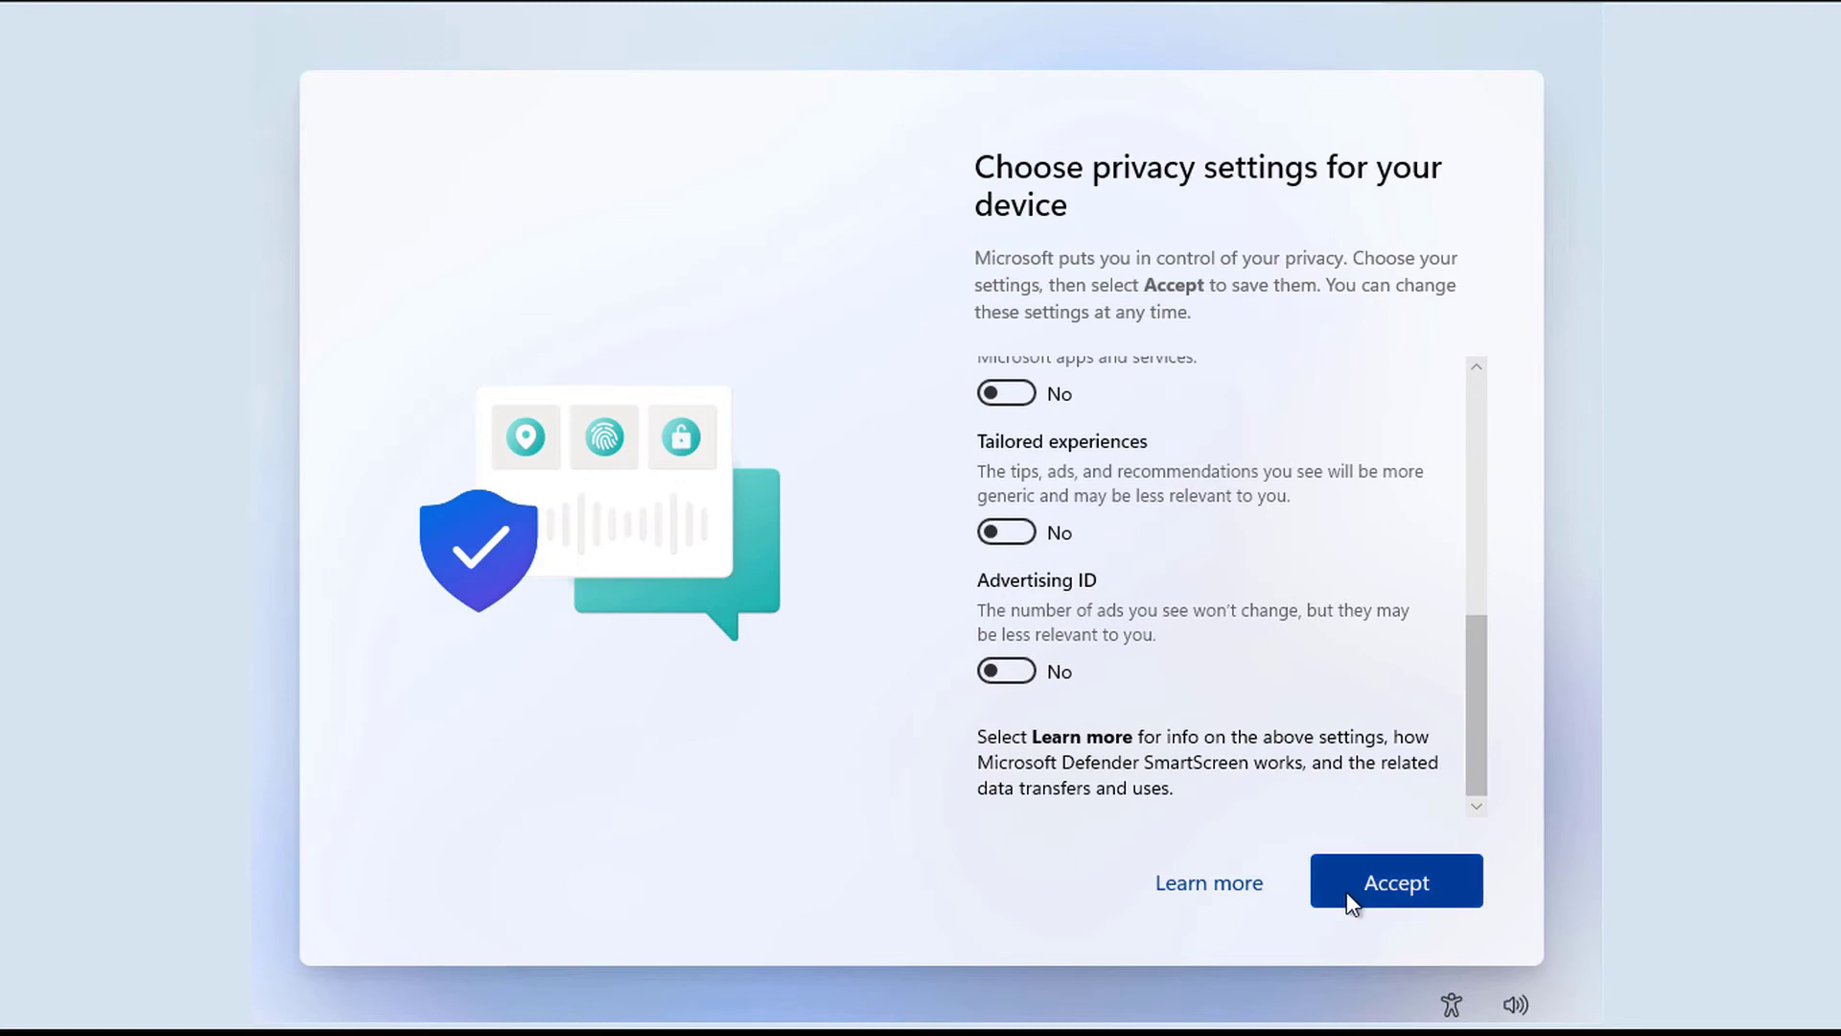
pyautogui.click(1370, 889)
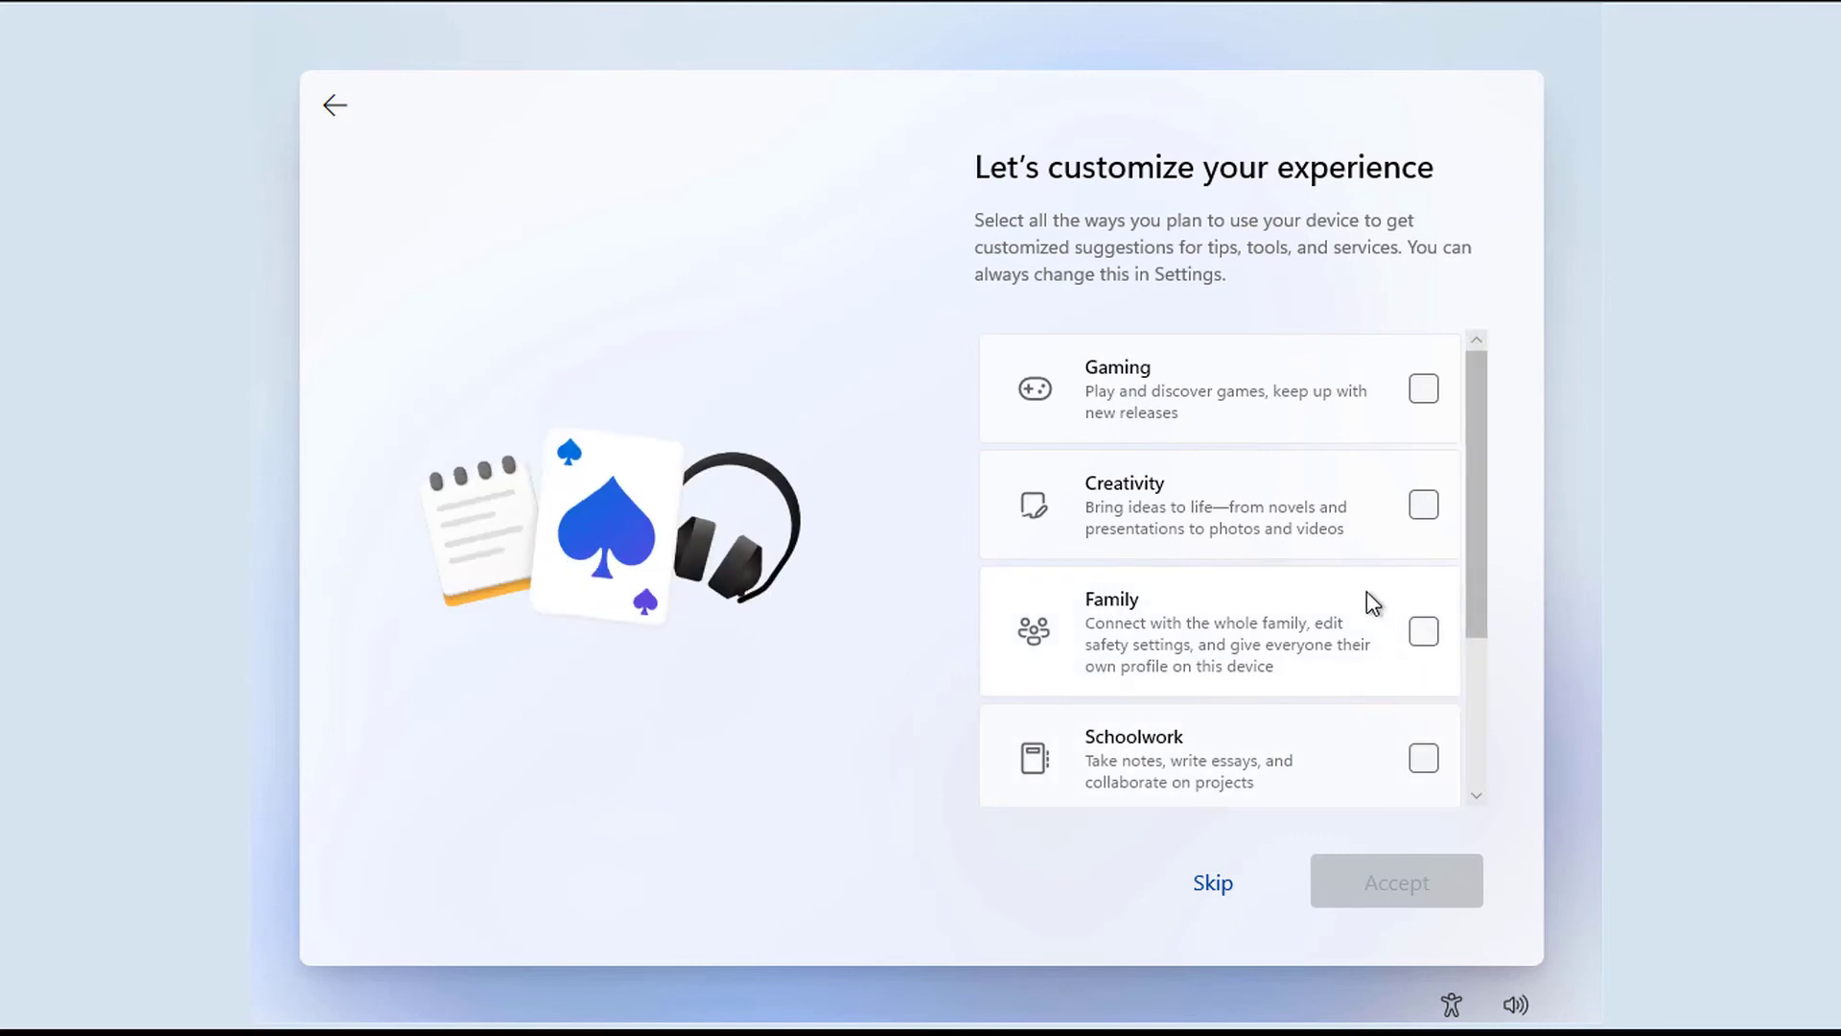
pyautogui.scroll(-2, 1352, 598)
pyautogui.scroll(-1, 1347, 605)
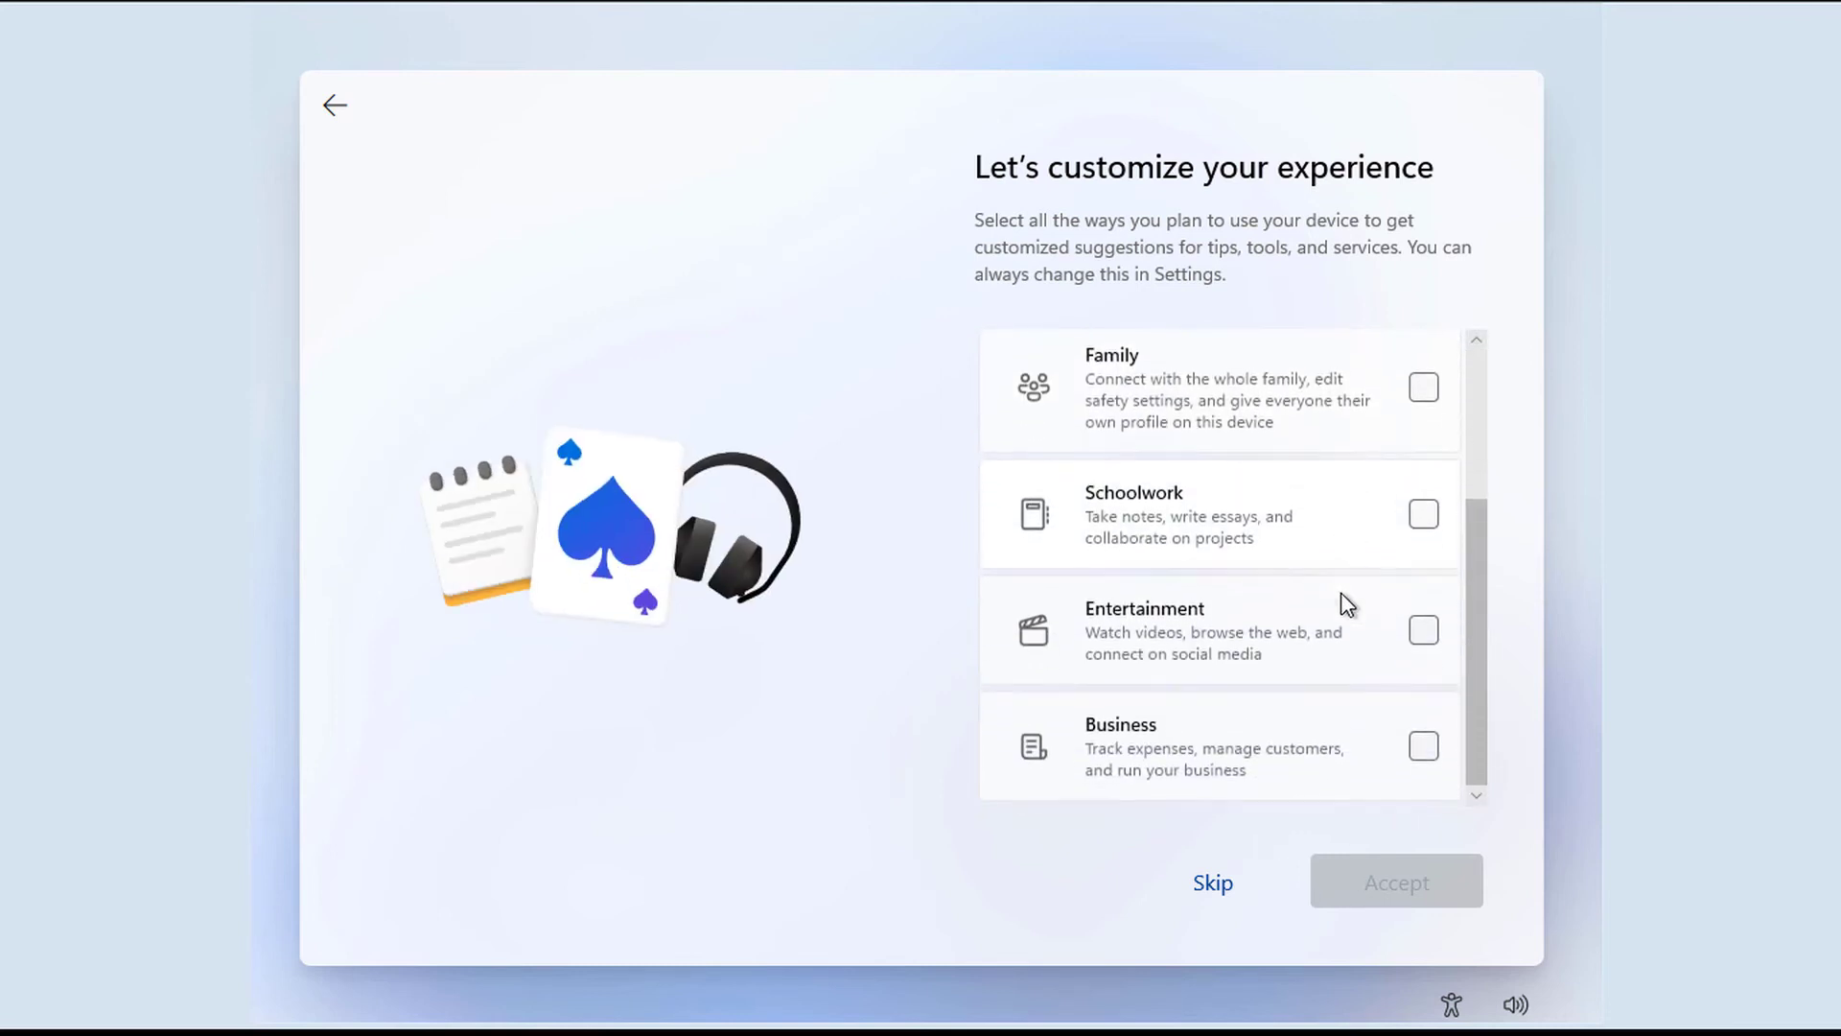
# Skip device-usage customization and choose 'Only store files on this device' instead of OneDrive.
pyautogui.click(1215, 885)
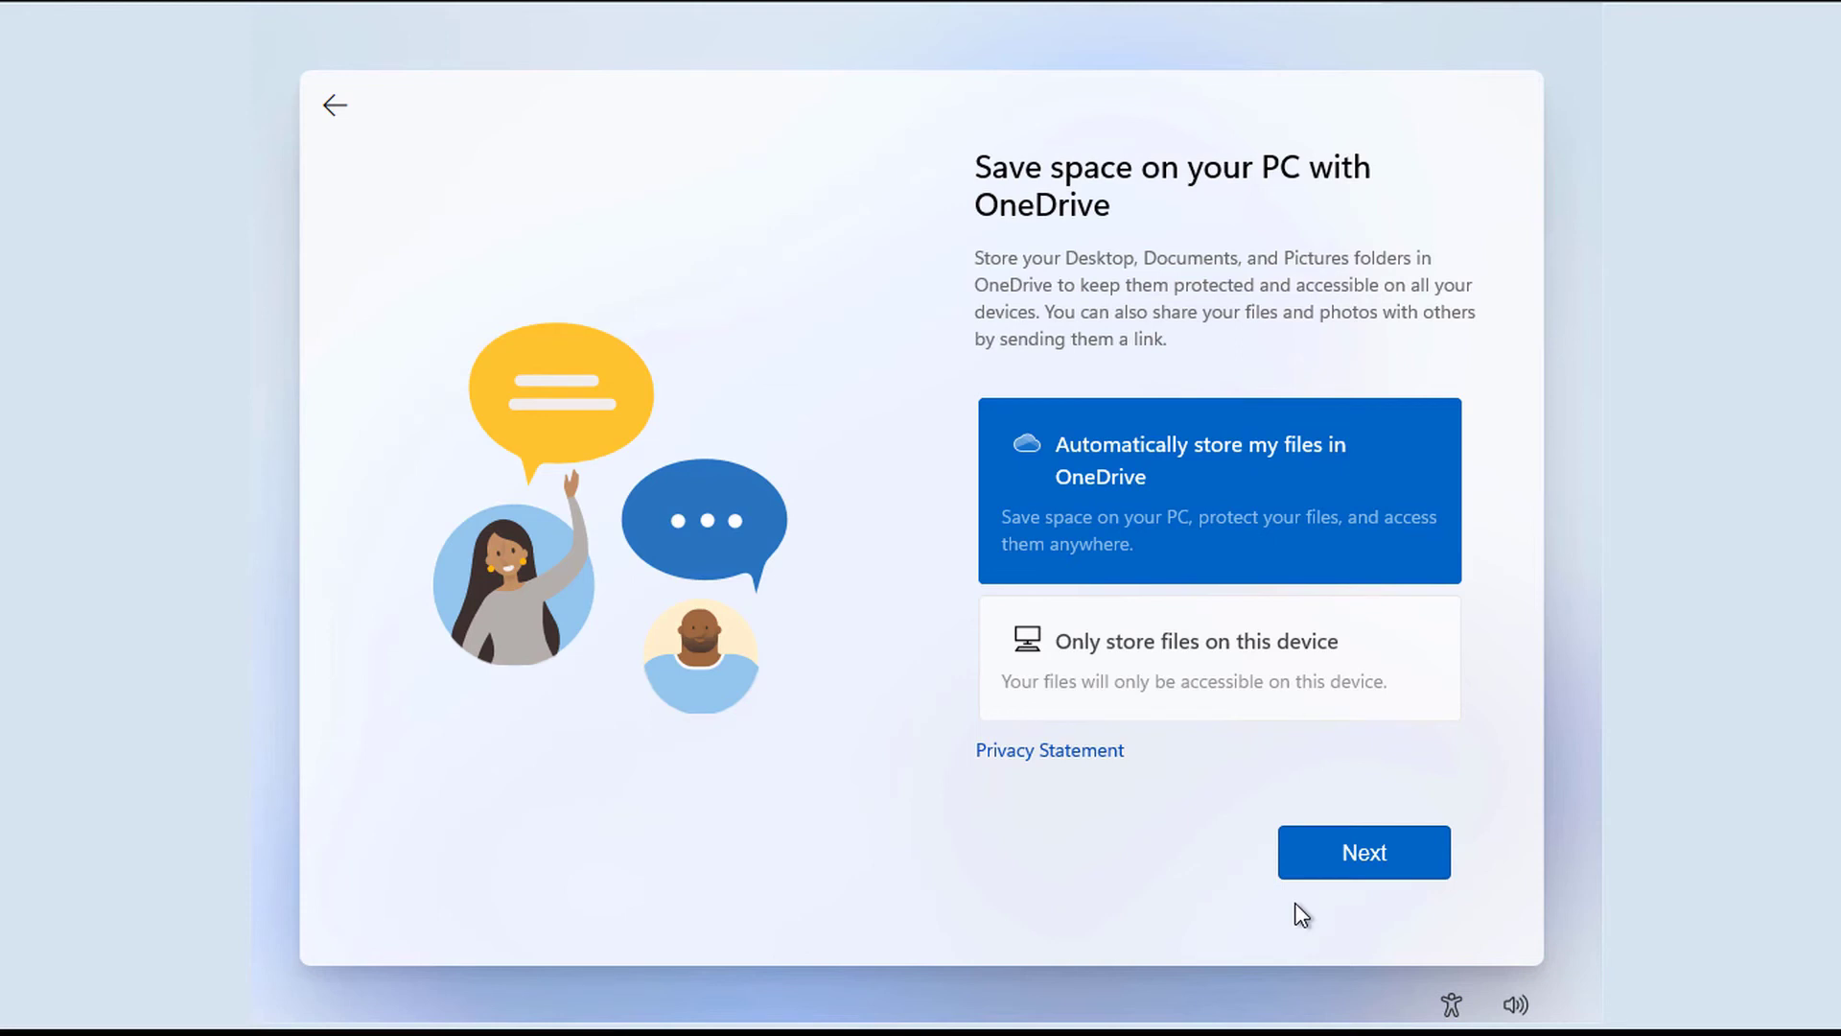
pyautogui.click(1281, 697)
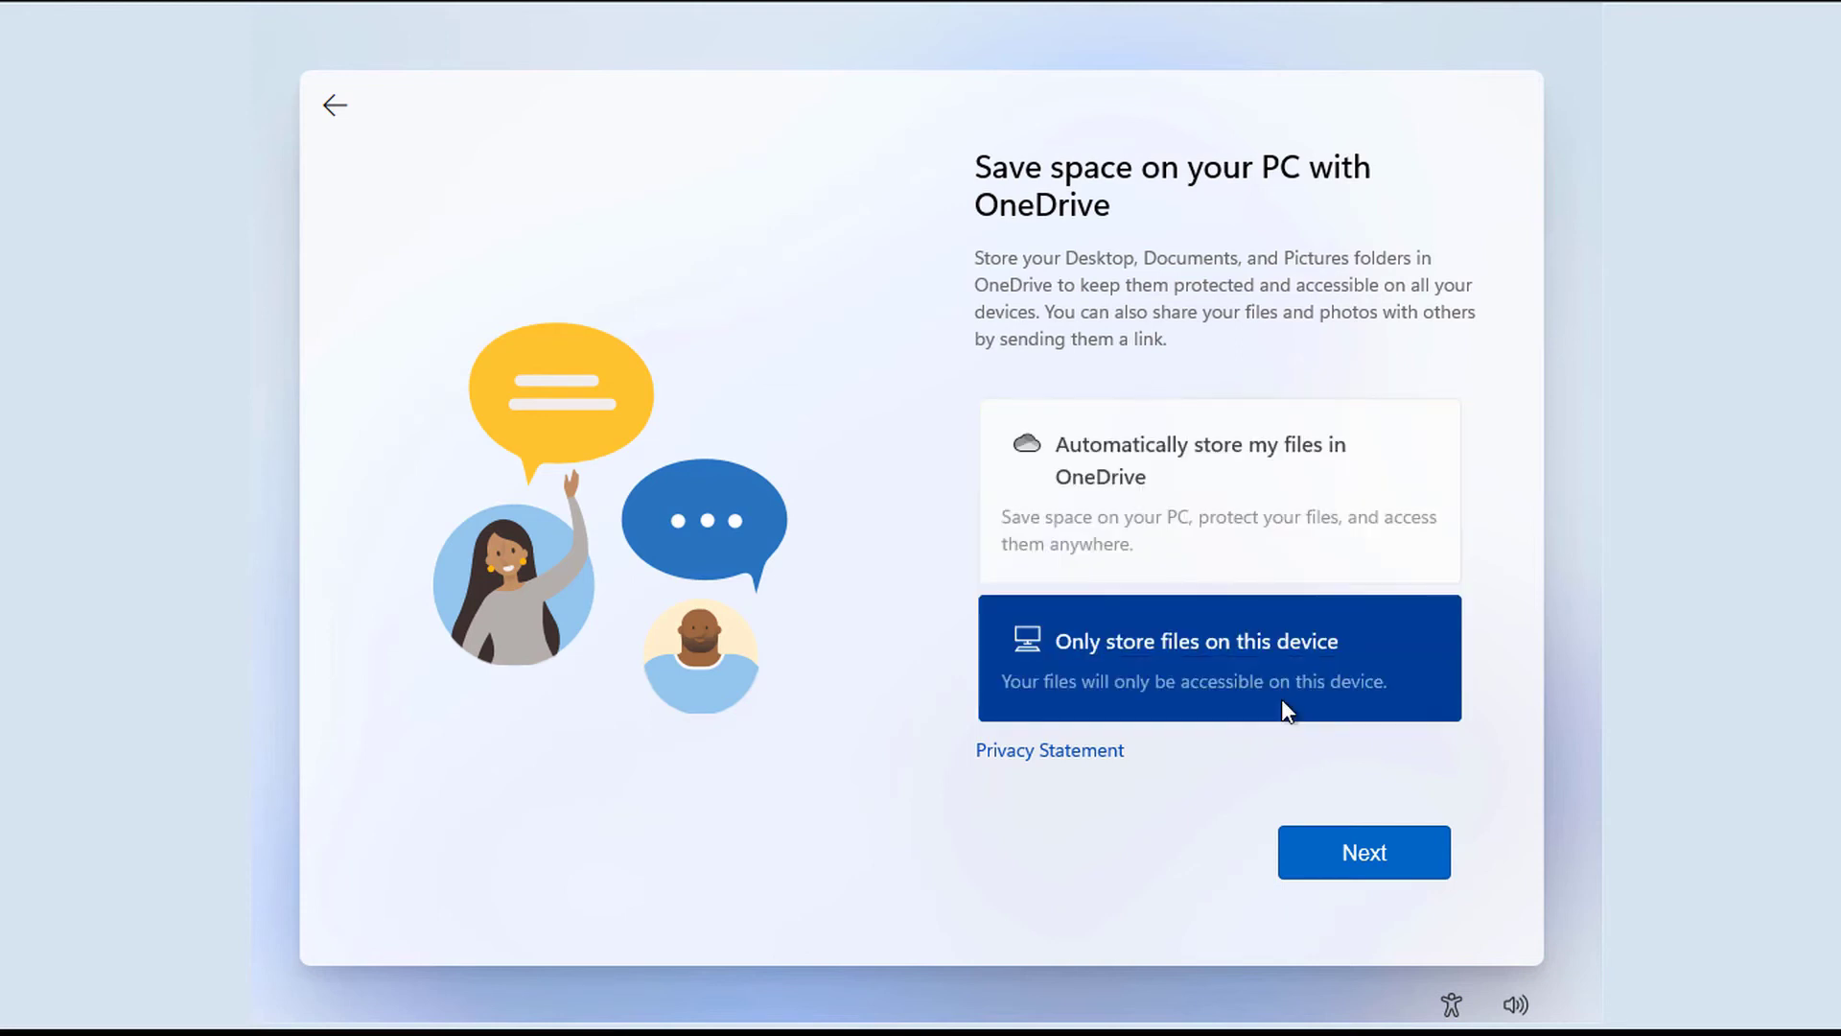
pyautogui.click(1352, 876)
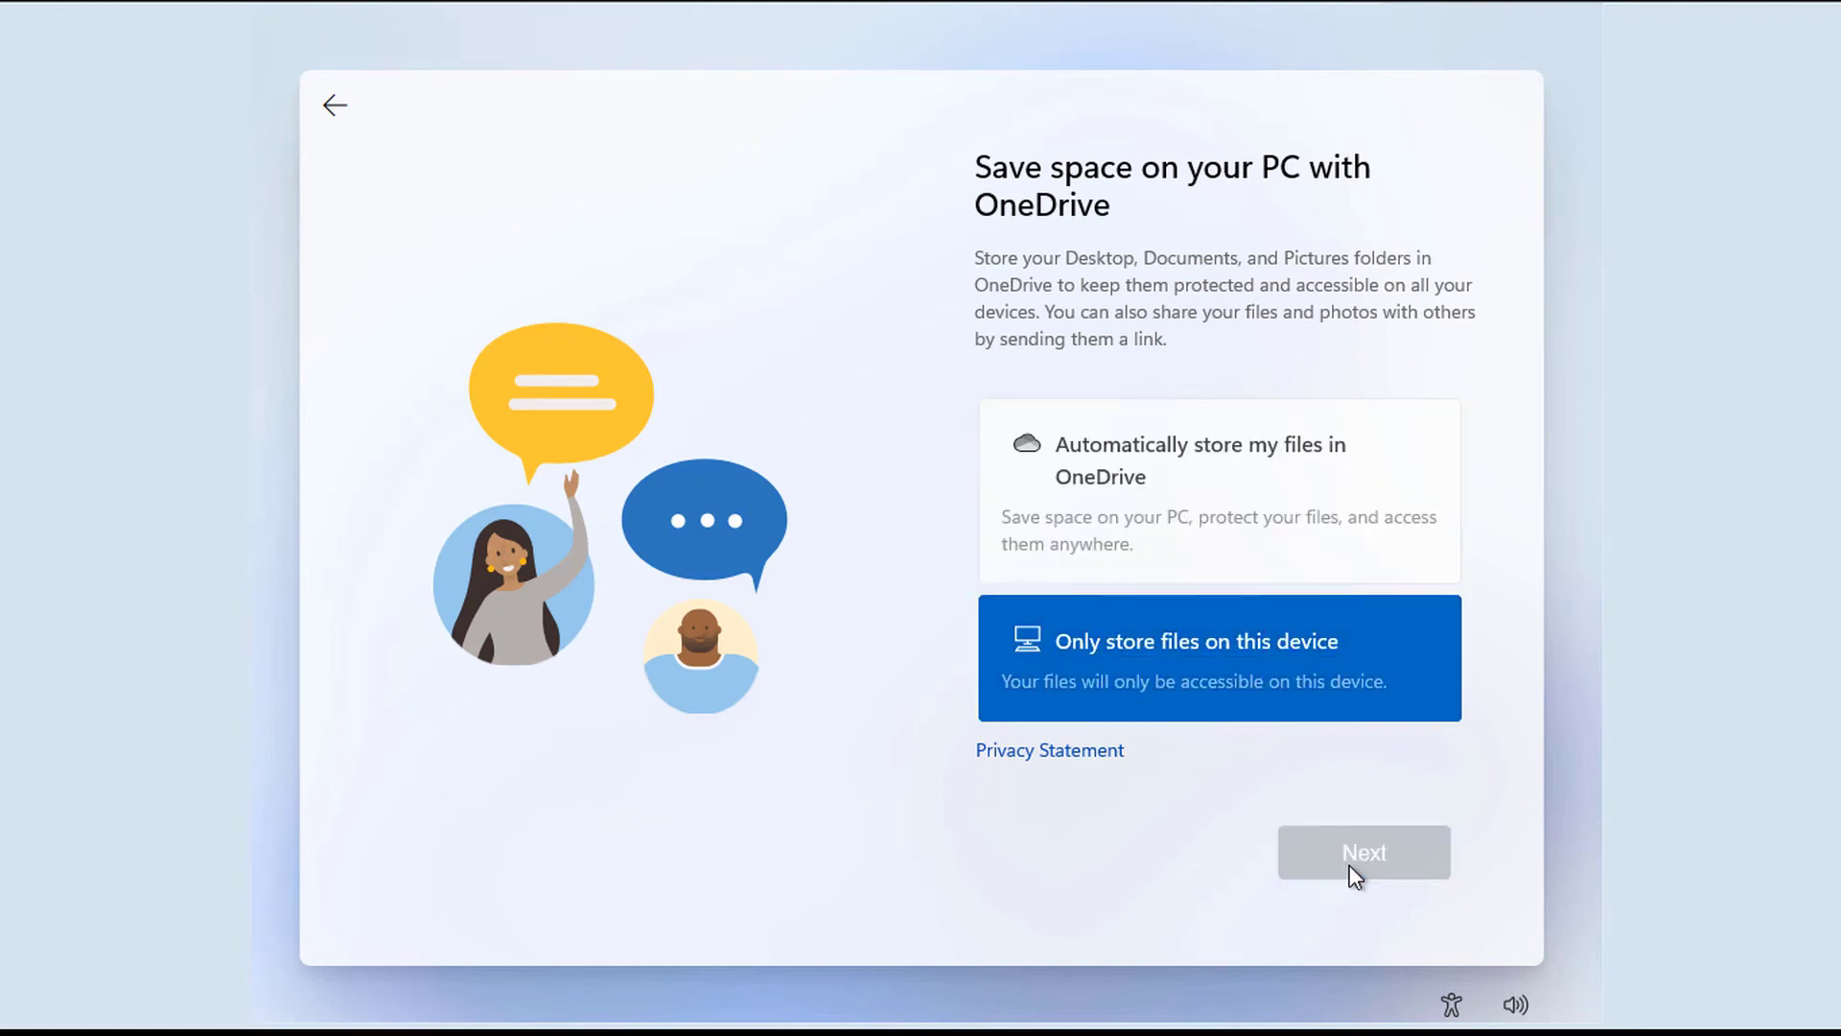